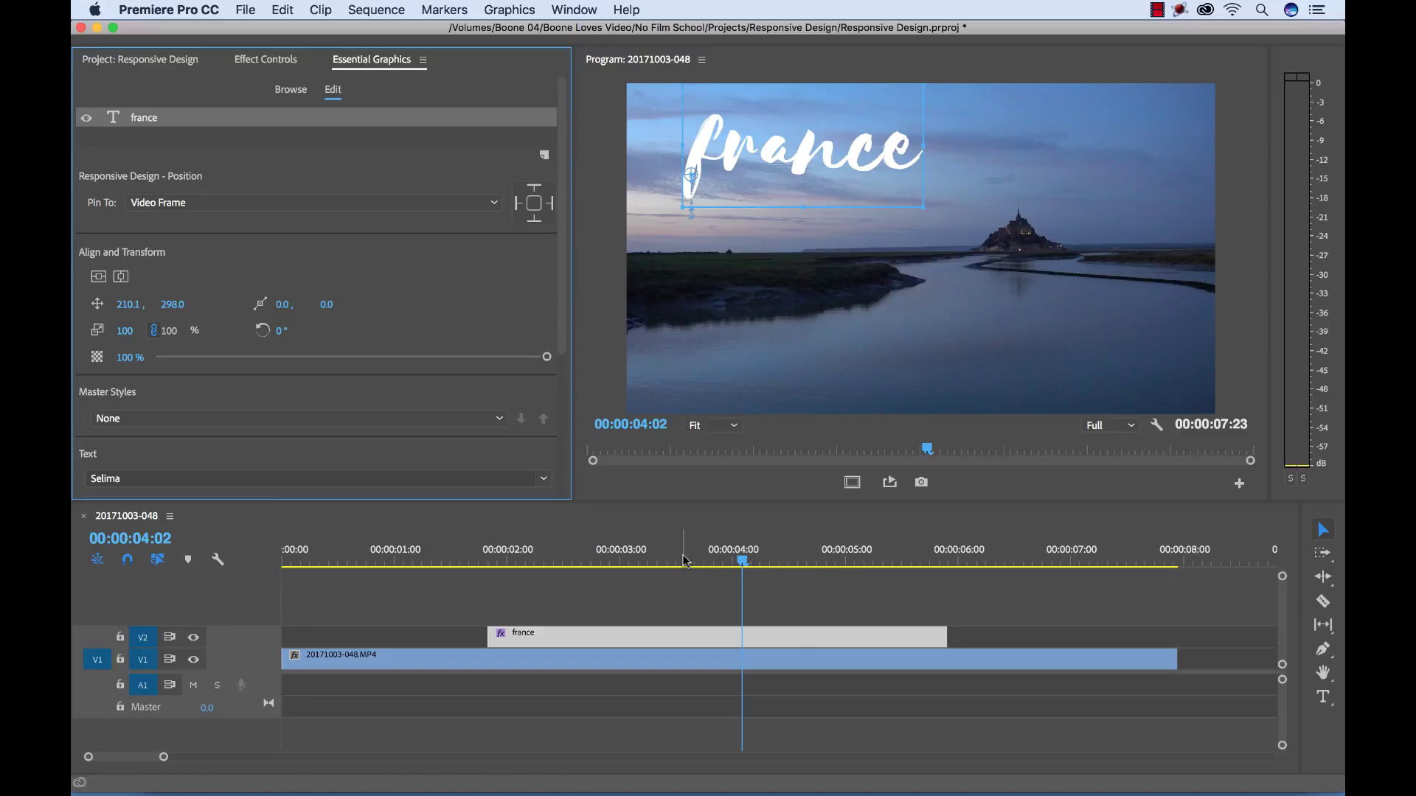
Show the france title's keyframed properties and preview its fade in and out from 00:00:01:18
click(763, 639)
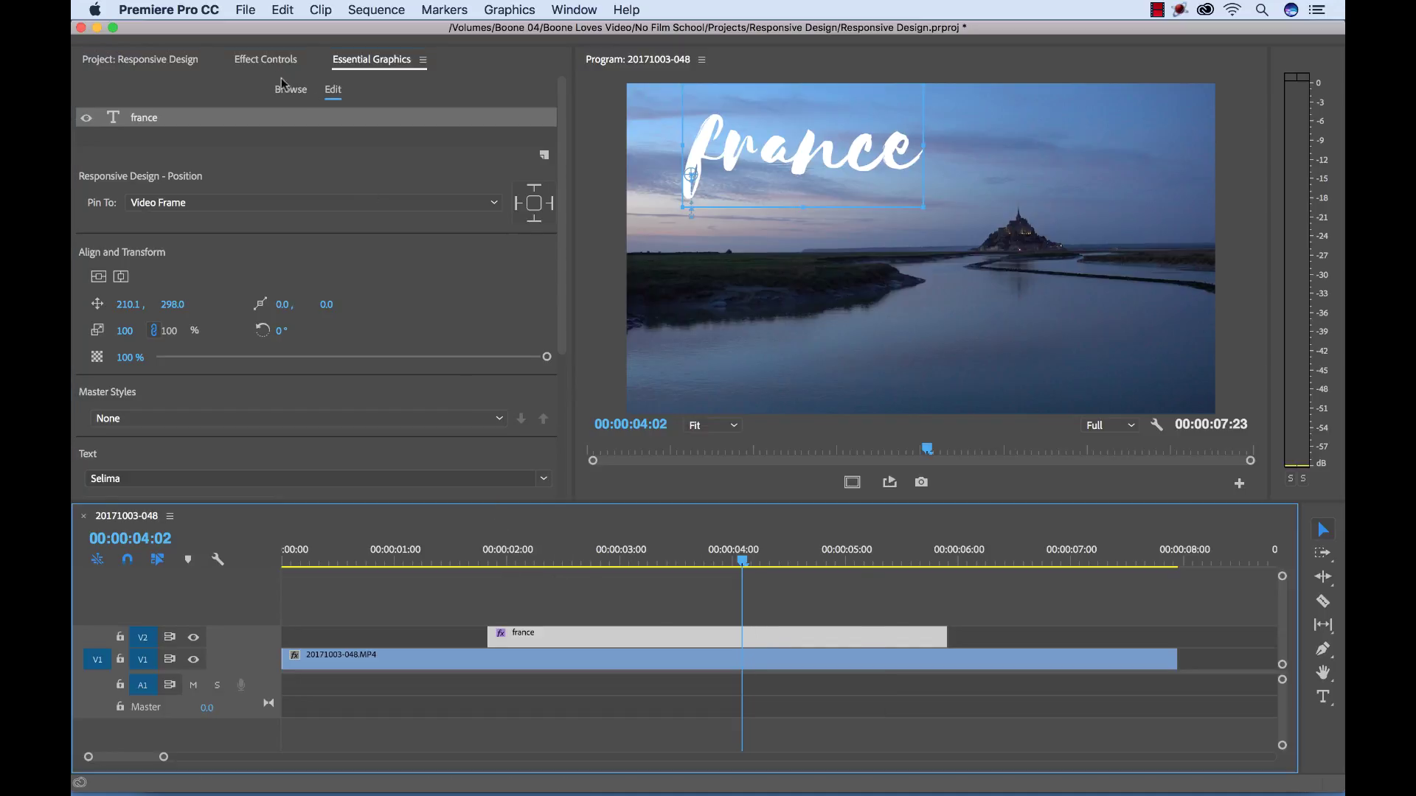
click(267, 59)
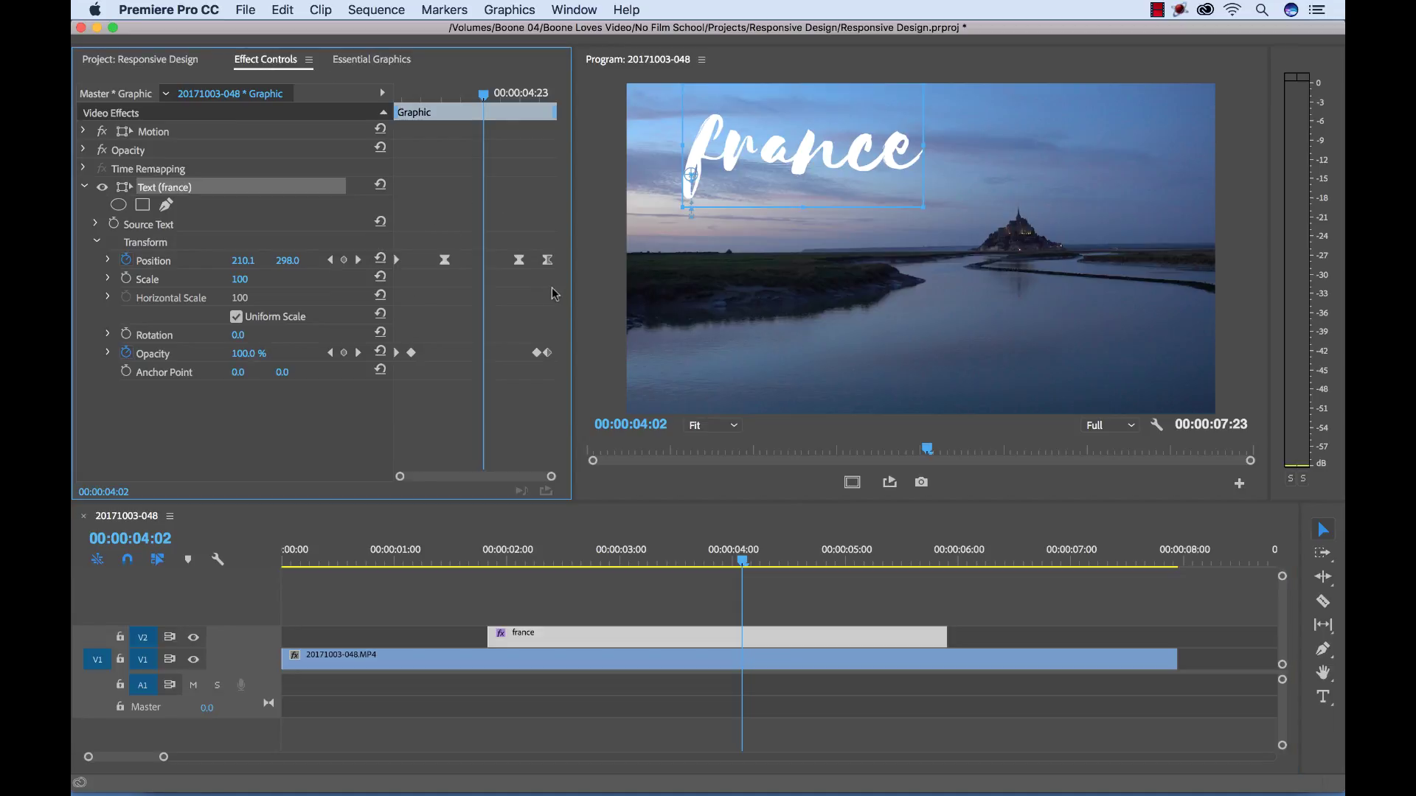
click(479, 559)
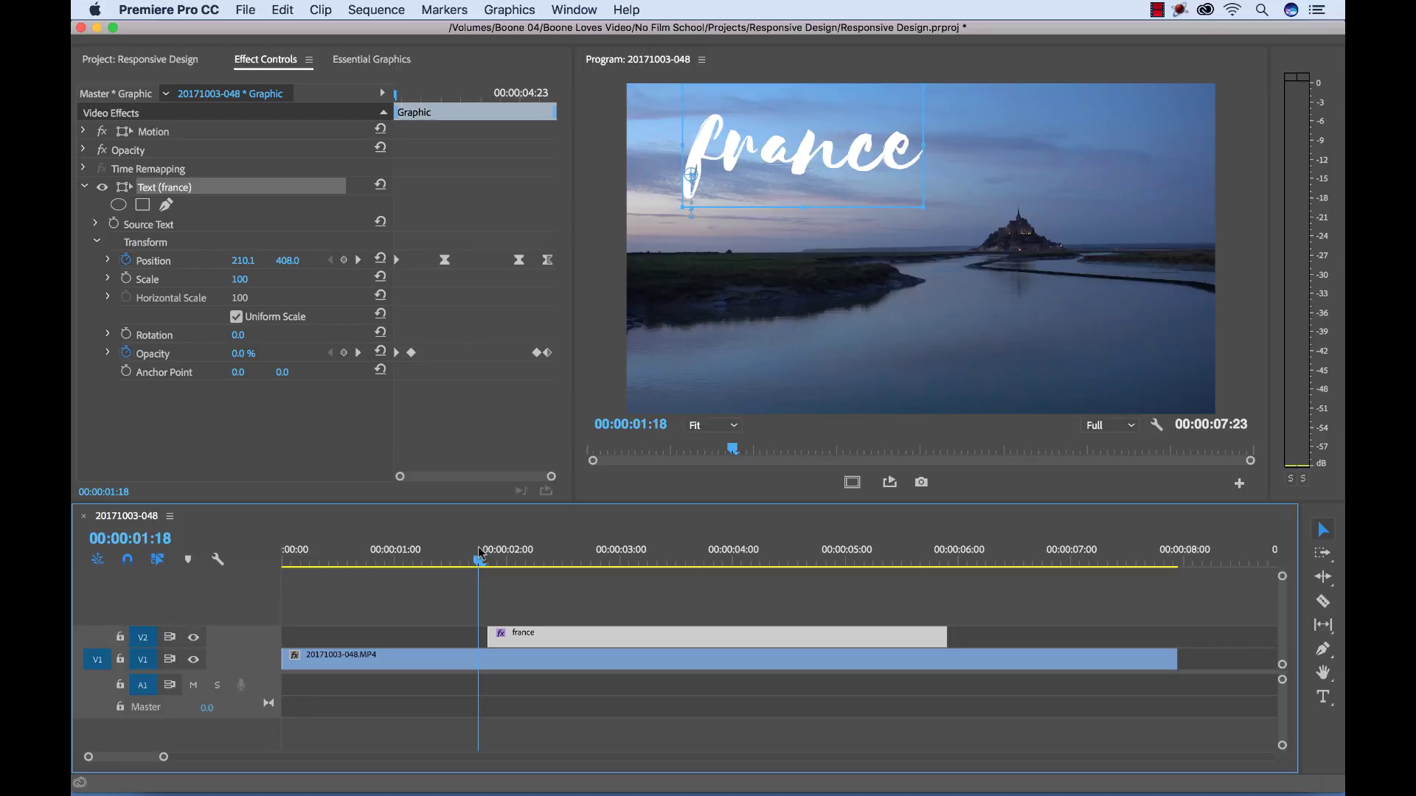
key(space)
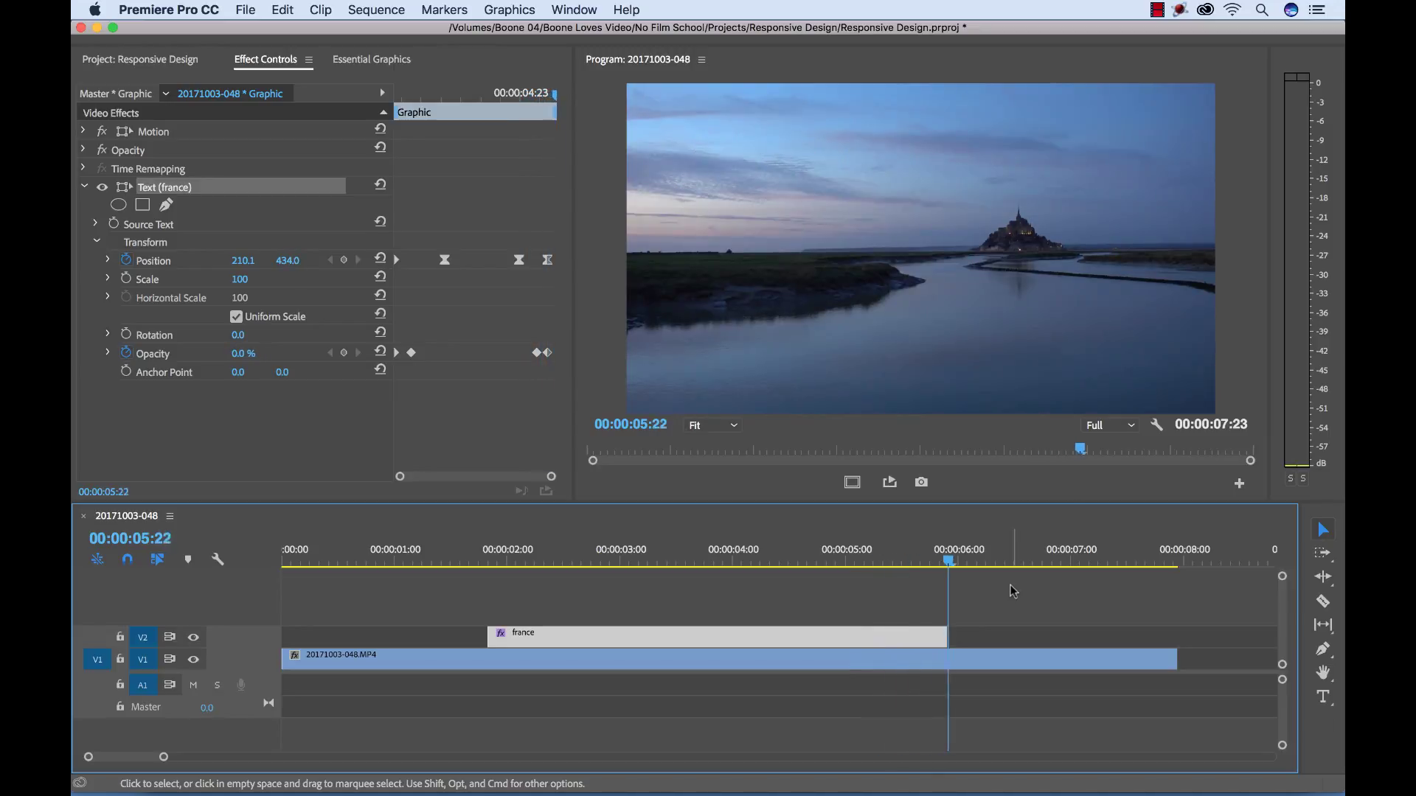
drag(887, 559, 912, 553)
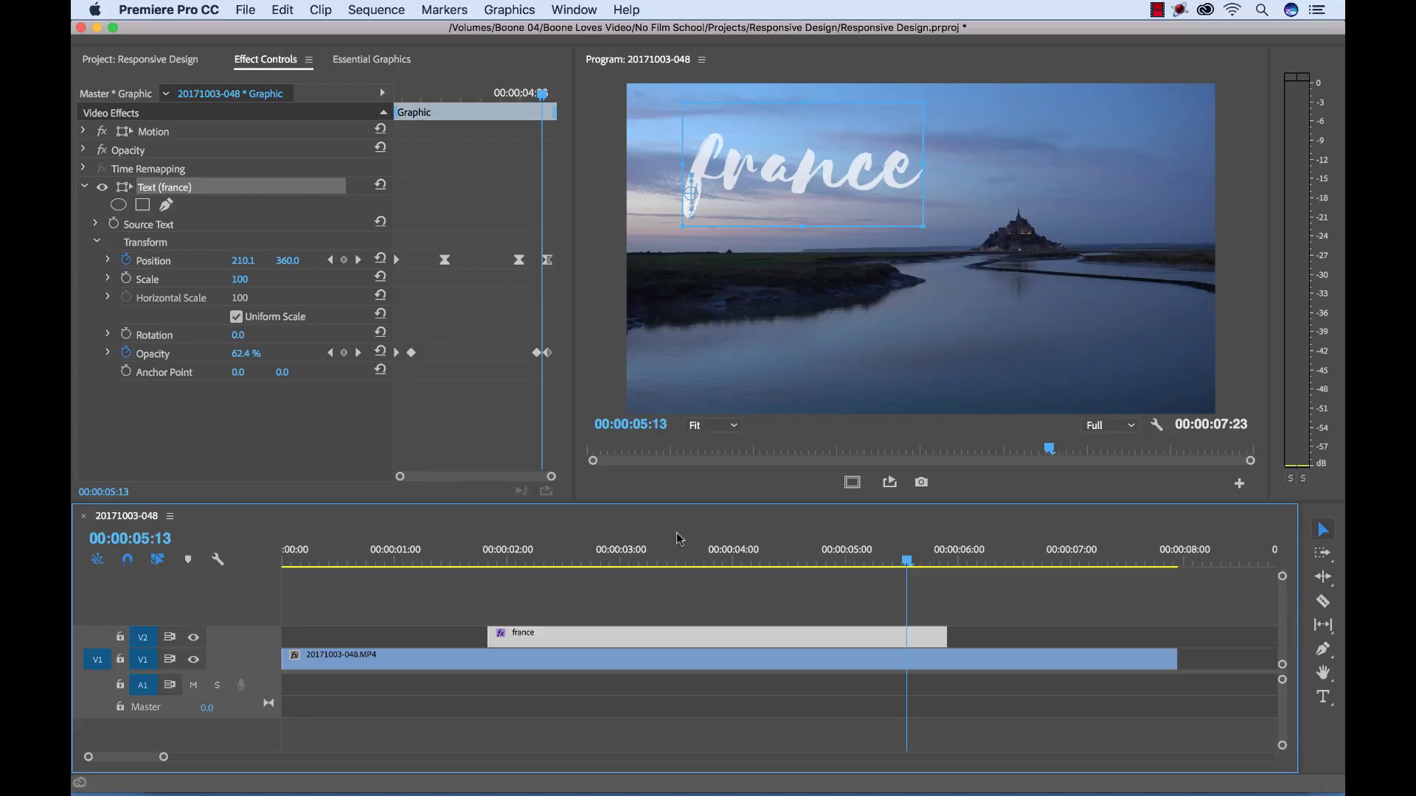
click(480, 549)
Expand track V2 and show the france clip's Text (france) > Transform: Position keyframes on the clip
click(733, 596)
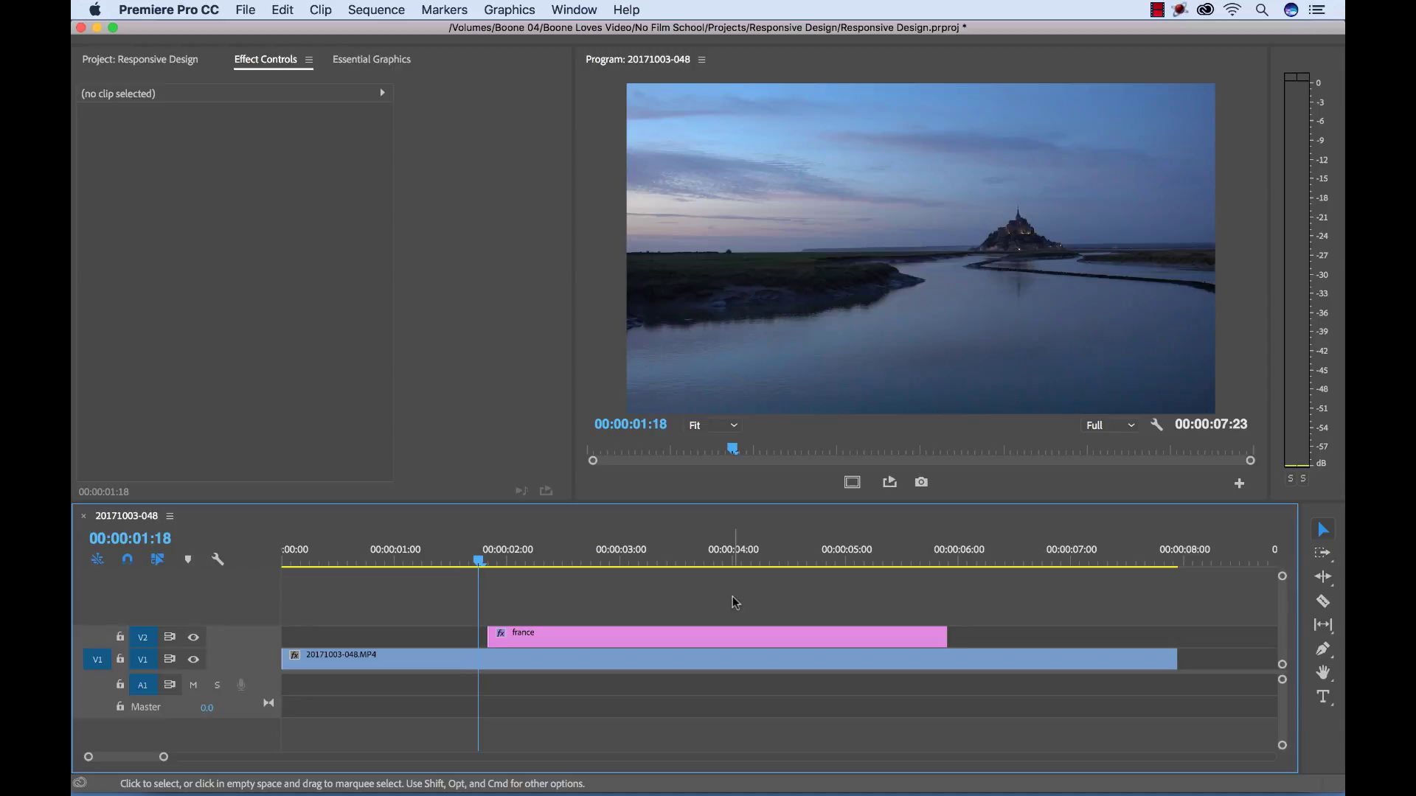
key(space)
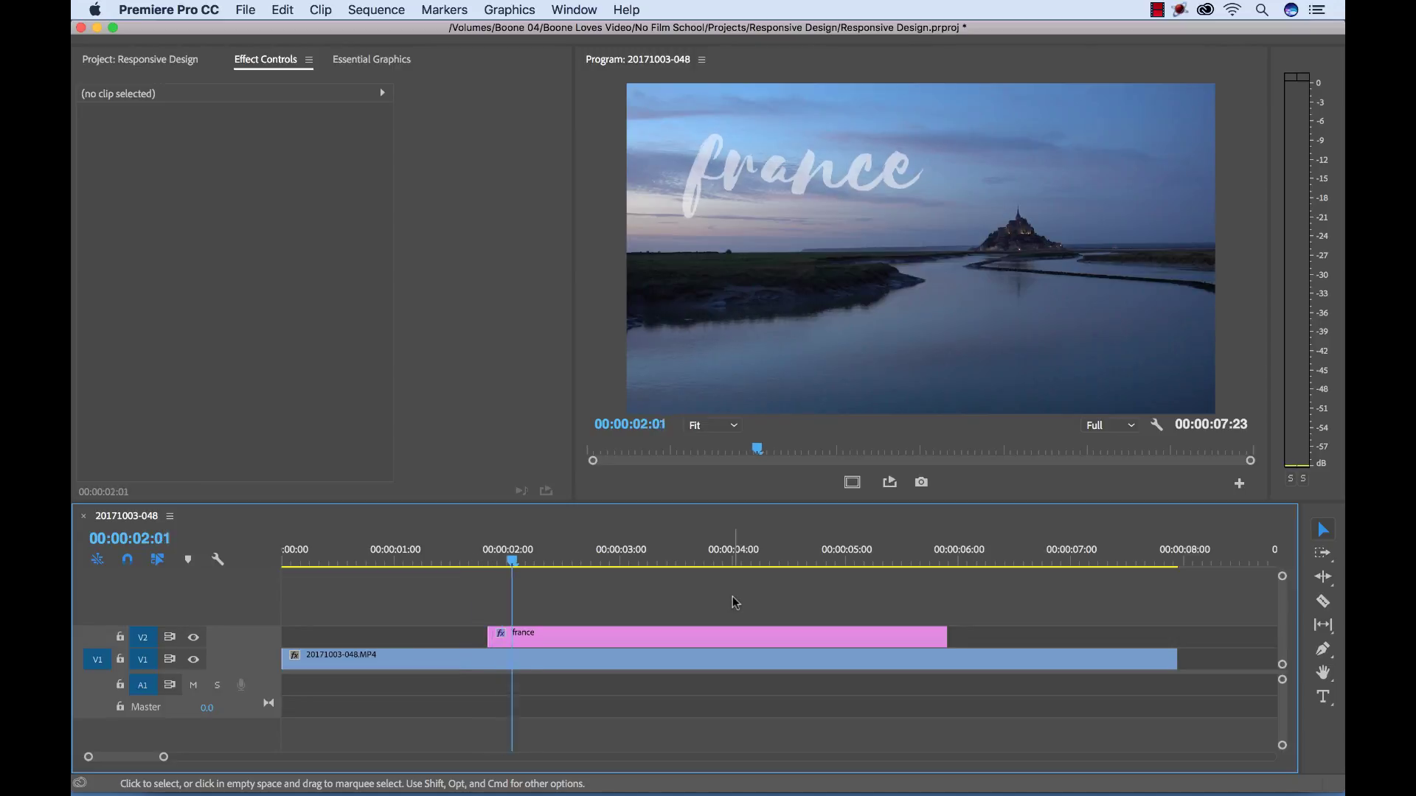
double_click(260, 637)
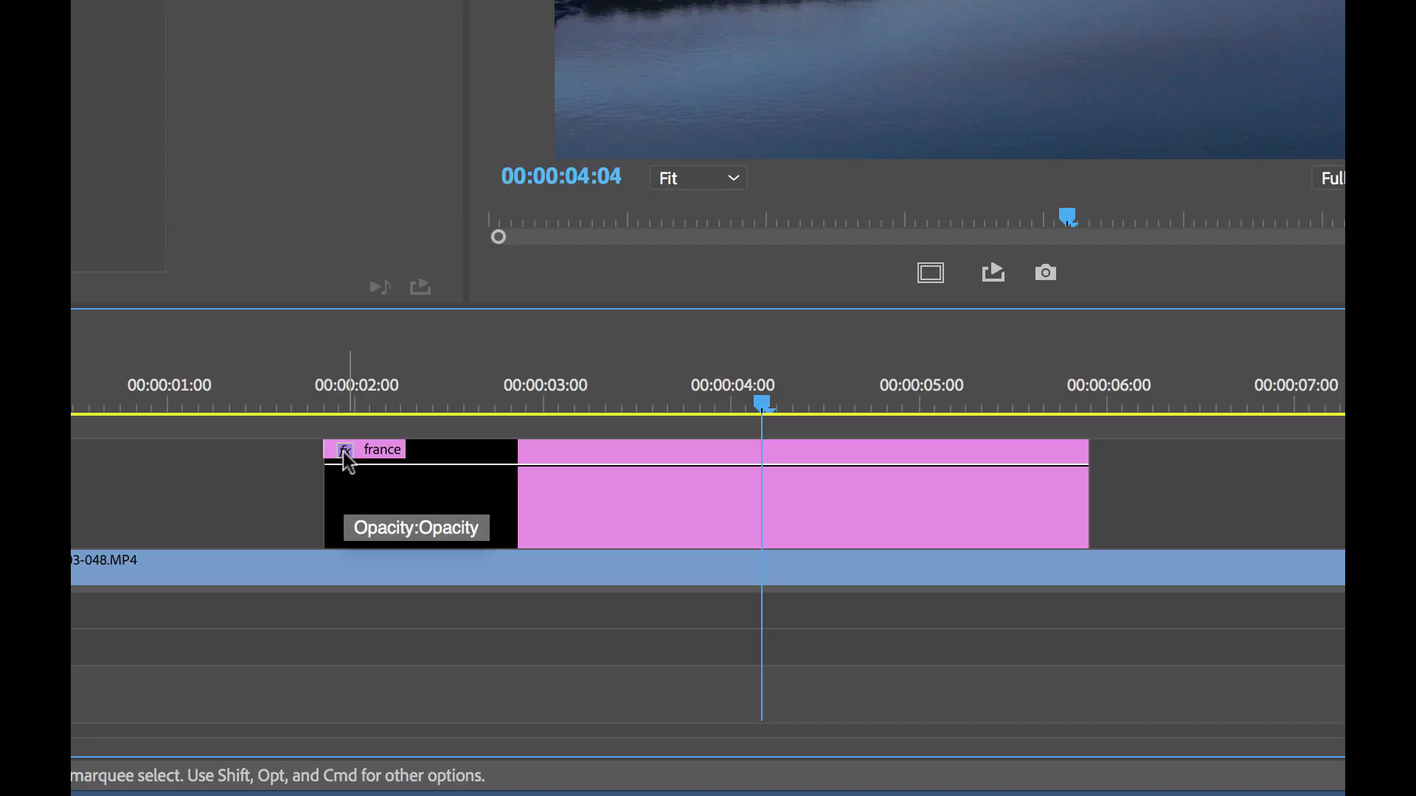
click(343, 453)
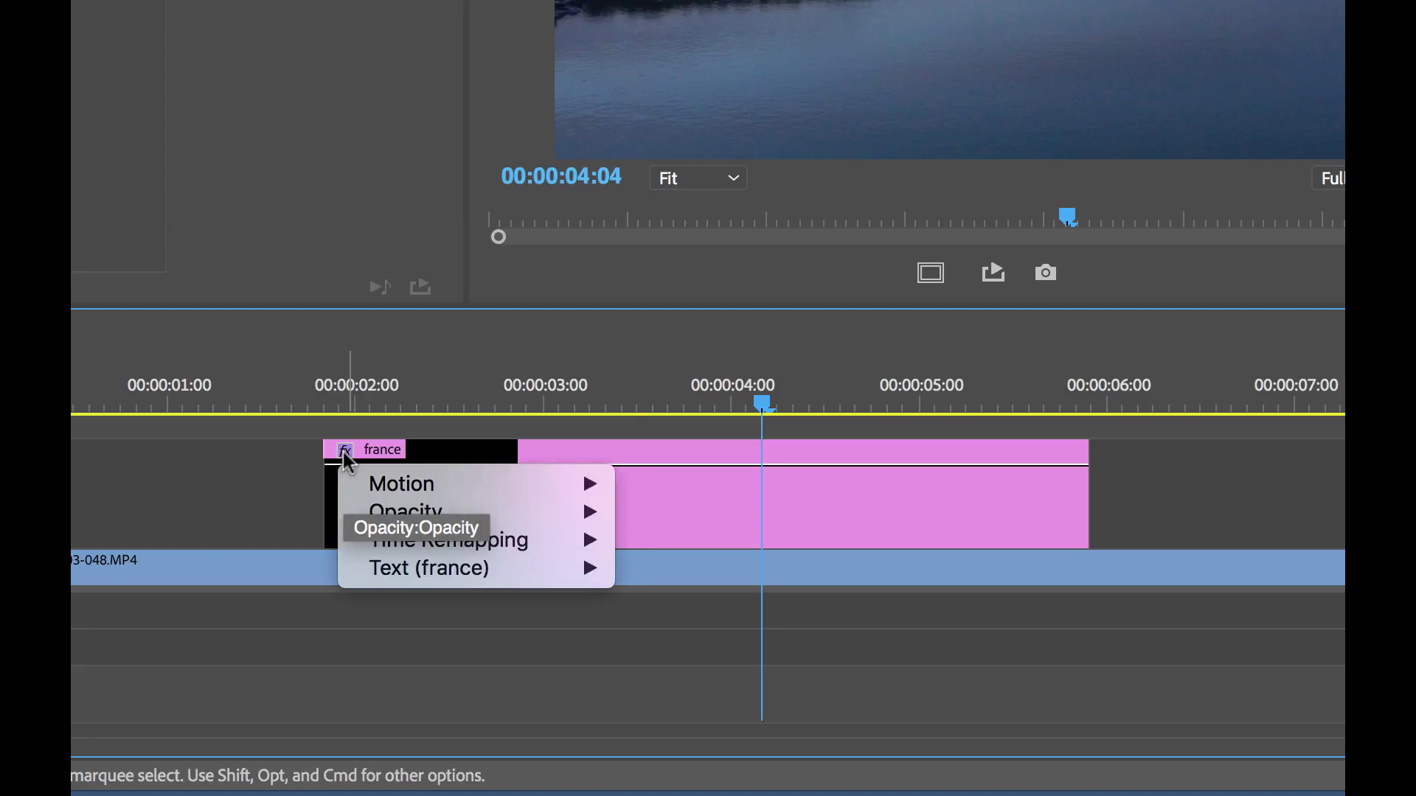
mouse_move(528, 574)
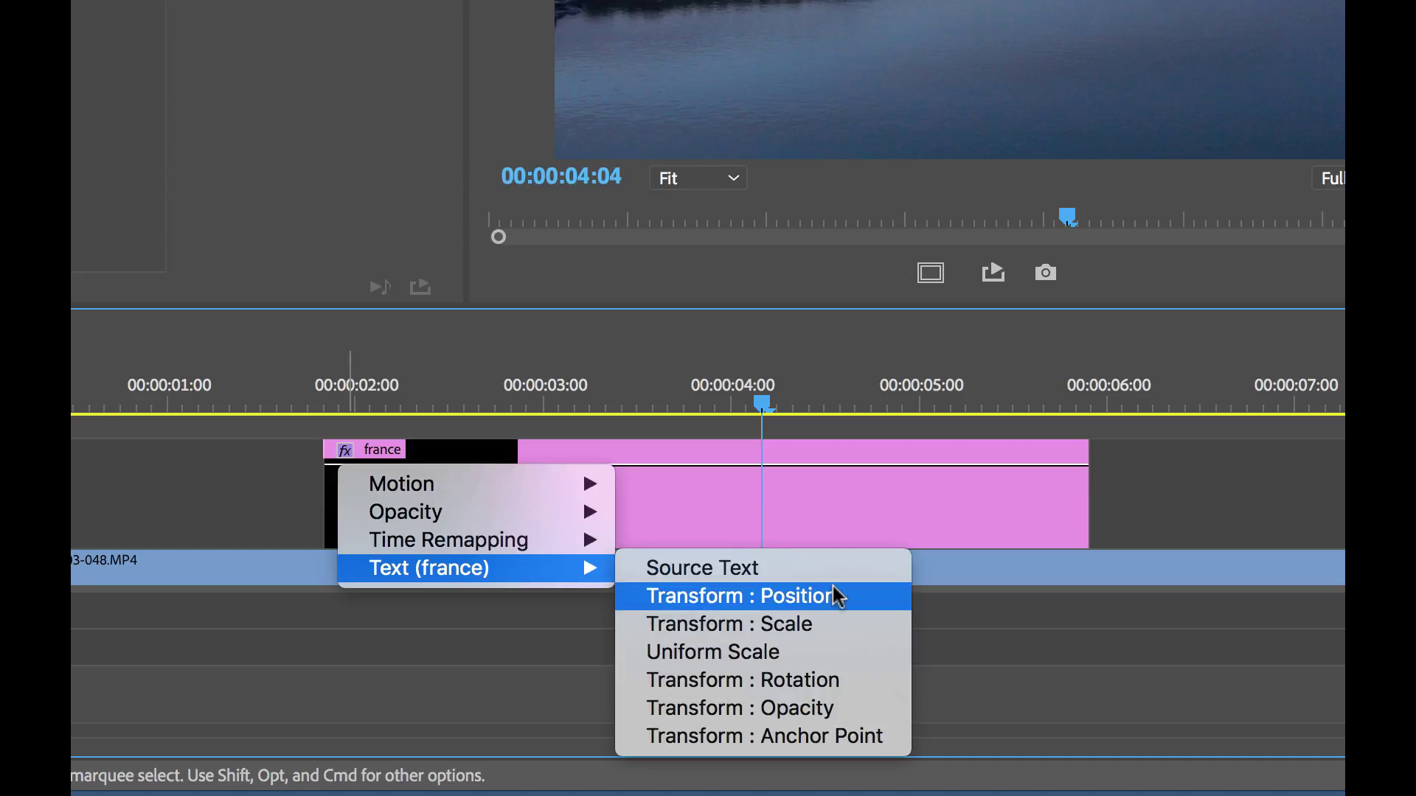
click(832, 607)
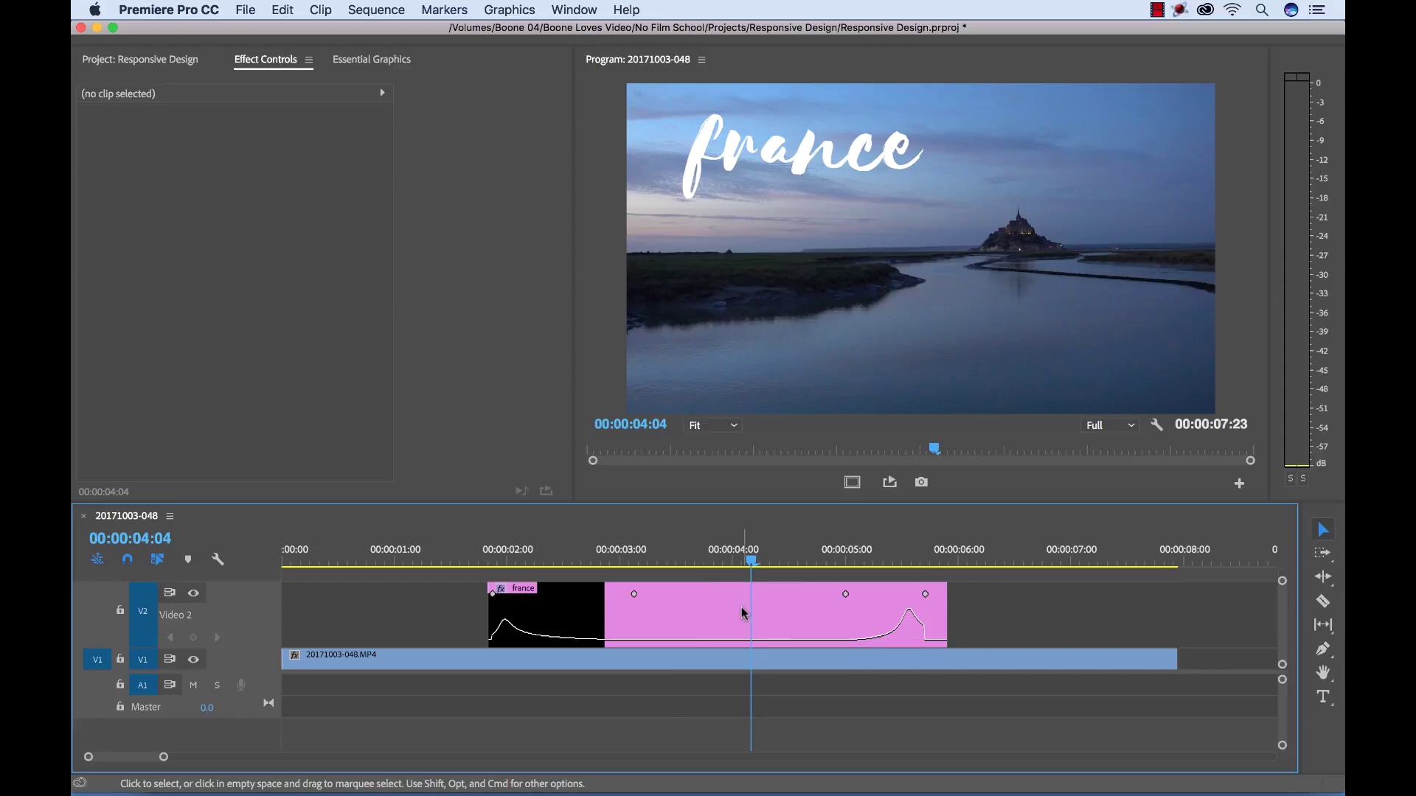
Nudge the france clip slightly earlier on V2 and trim its end back to about 00:00:04:04
double_click(742, 613)
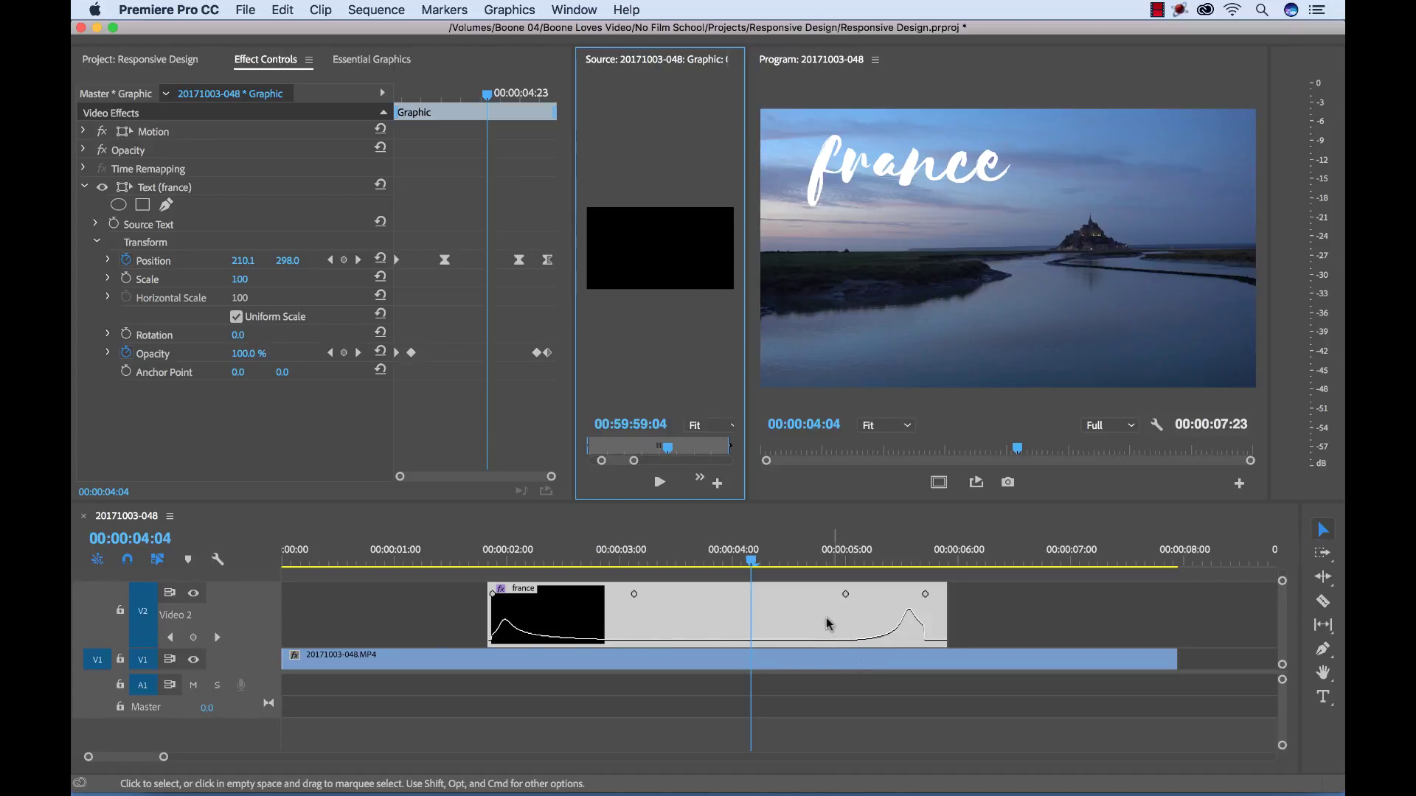
click(722, 612)
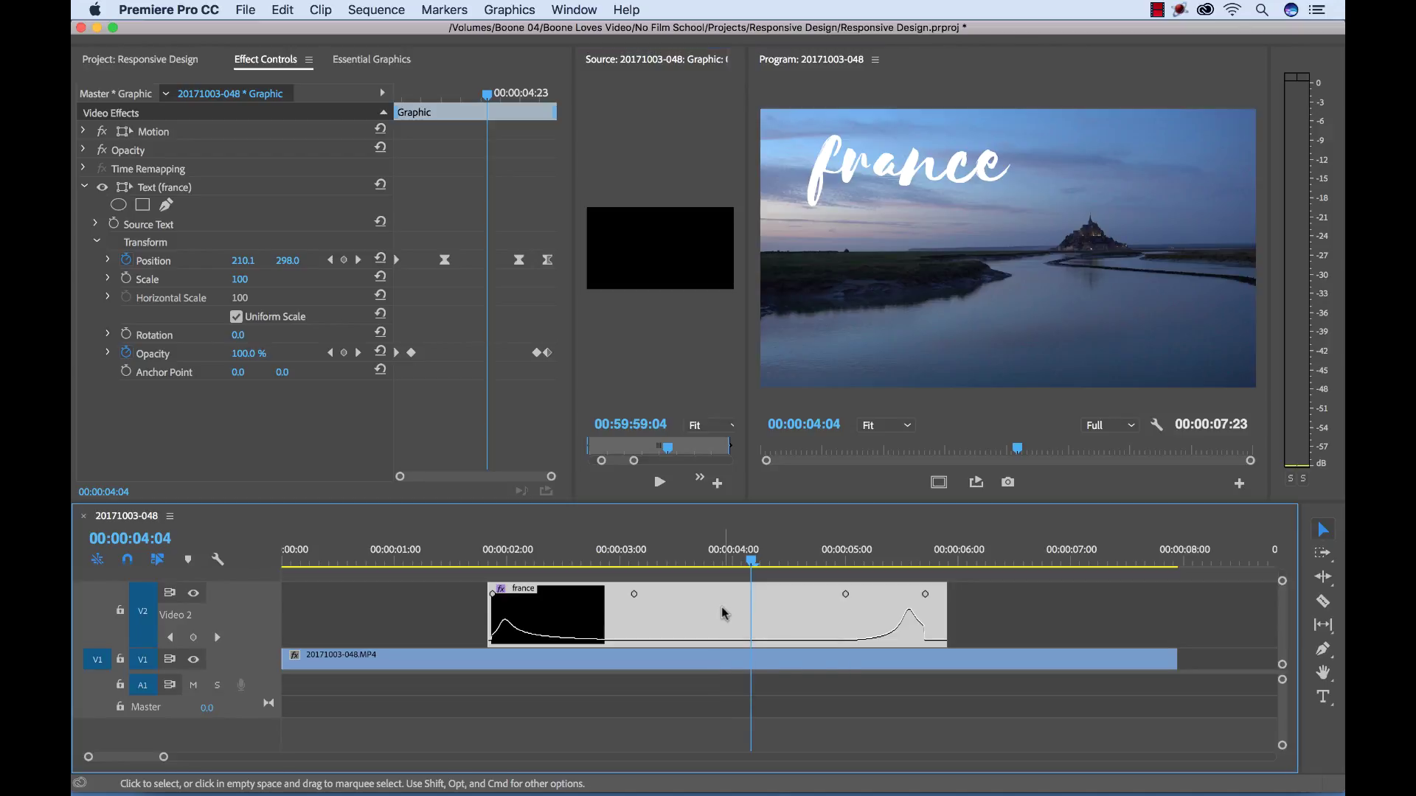
mouse_move(722, 612)
mouse_down()
mouse_move(647, 612)
mouse_move(804, 604)
mouse_move(724, 607)
mouse_up()
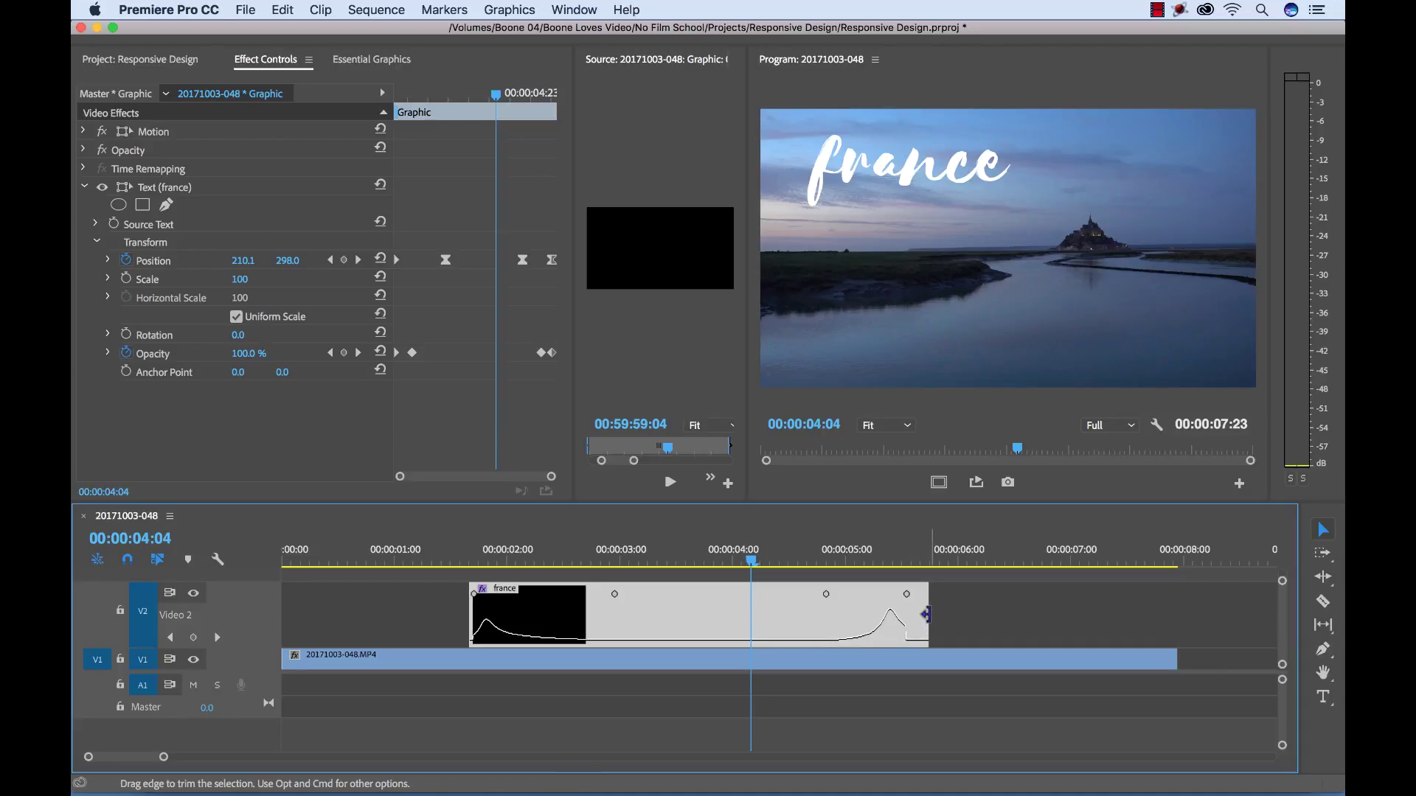
drag(926, 614, 701, 559)
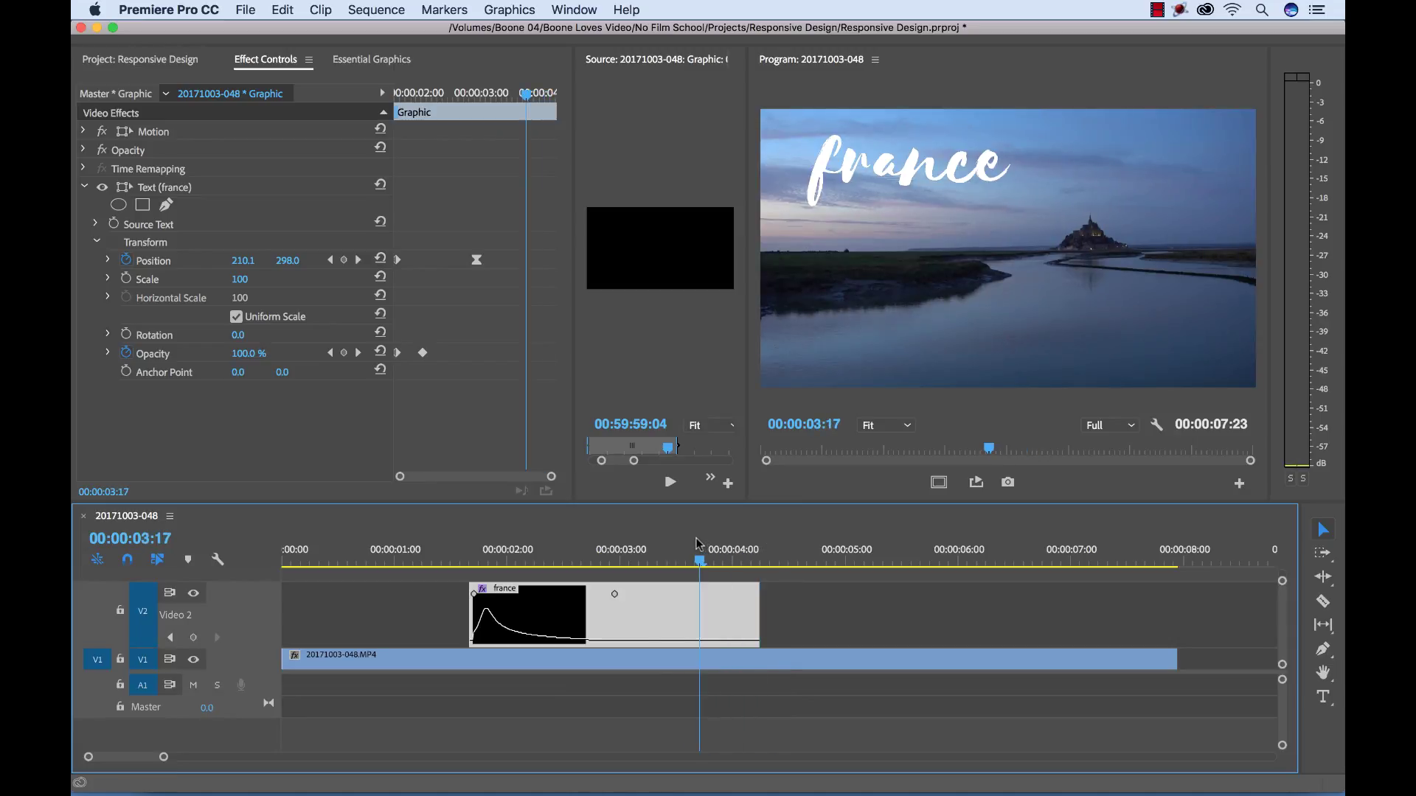
Undo the end trim and a trial start extension, restoring the france clip to 00:00:01:16–00:00:05:17
click(817, 613)
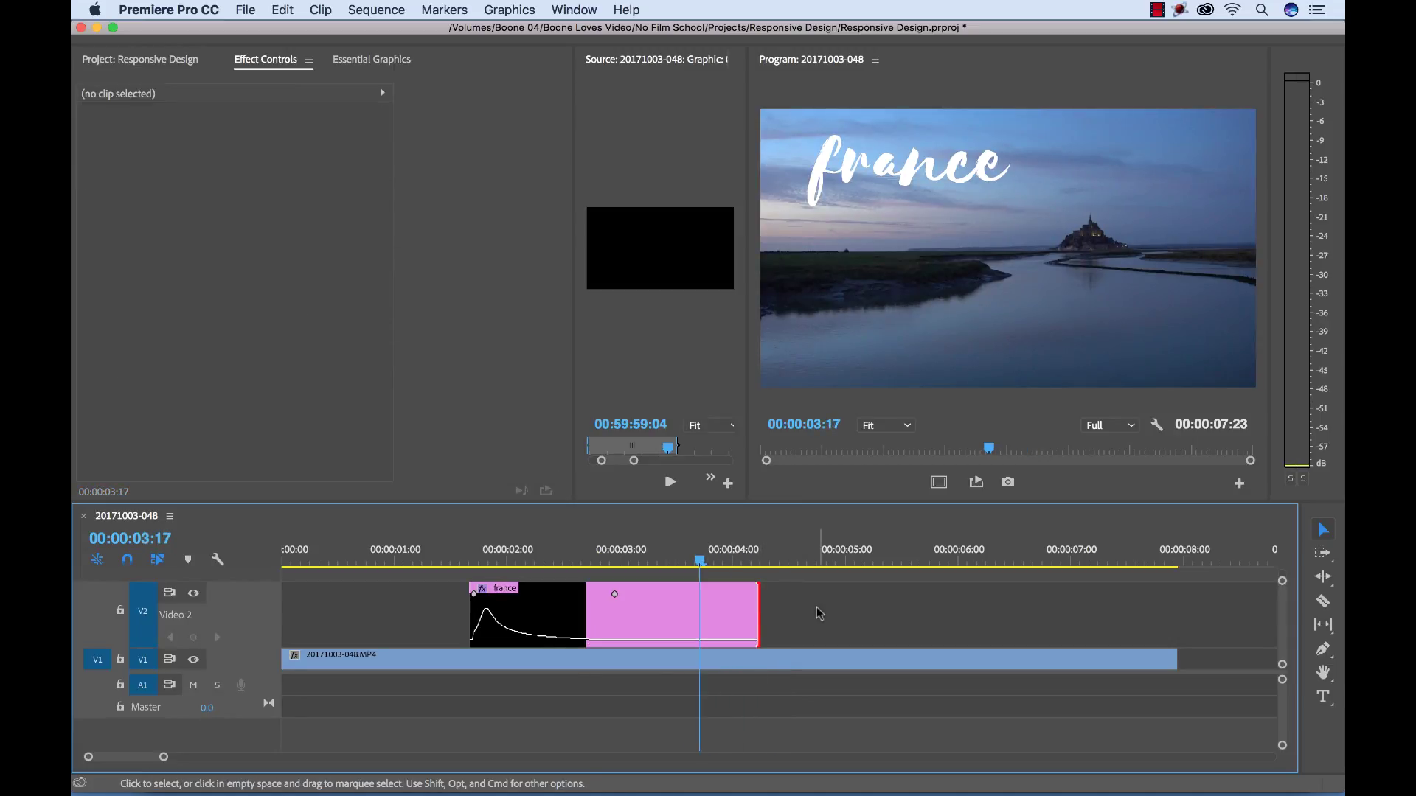
key(super+z)
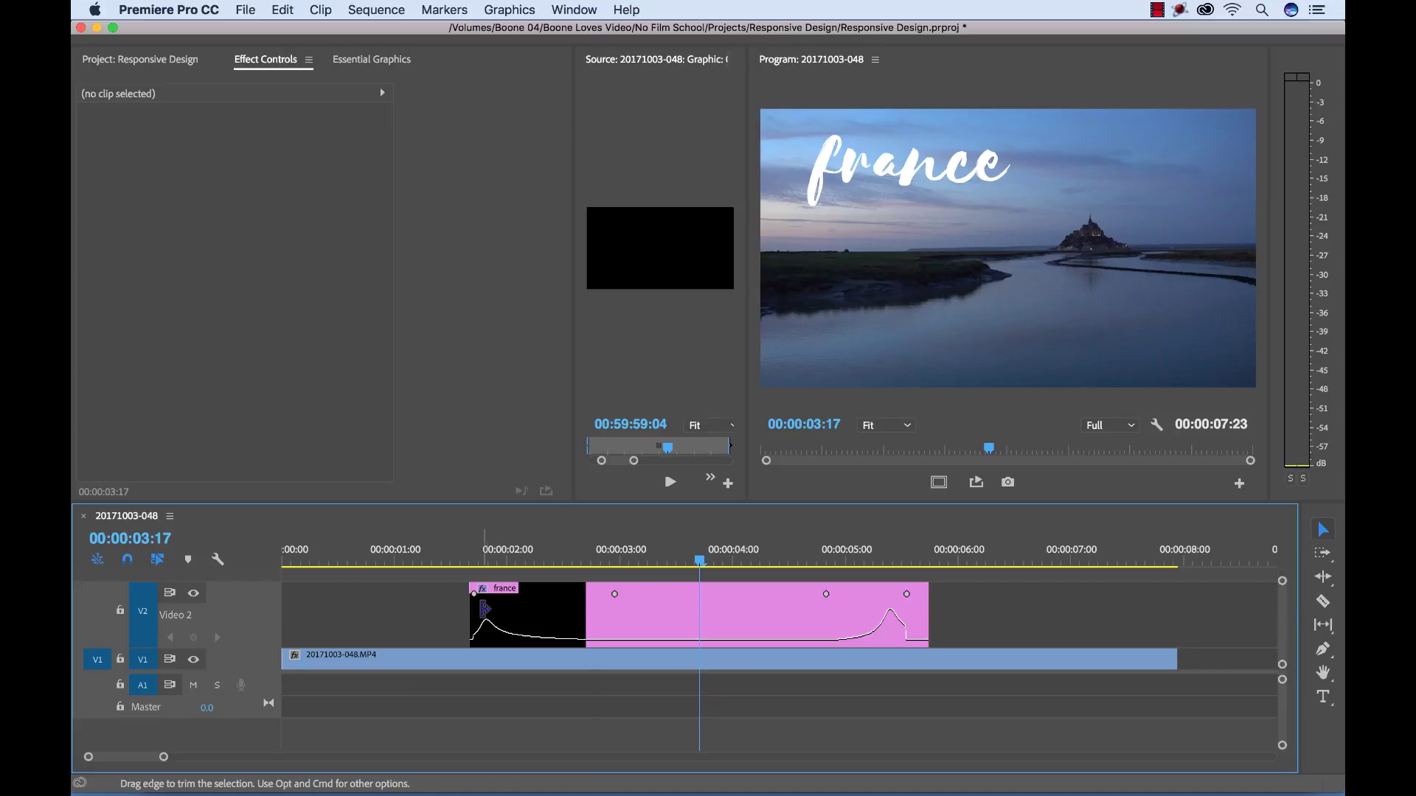
drag(474, 609, 378, 599)
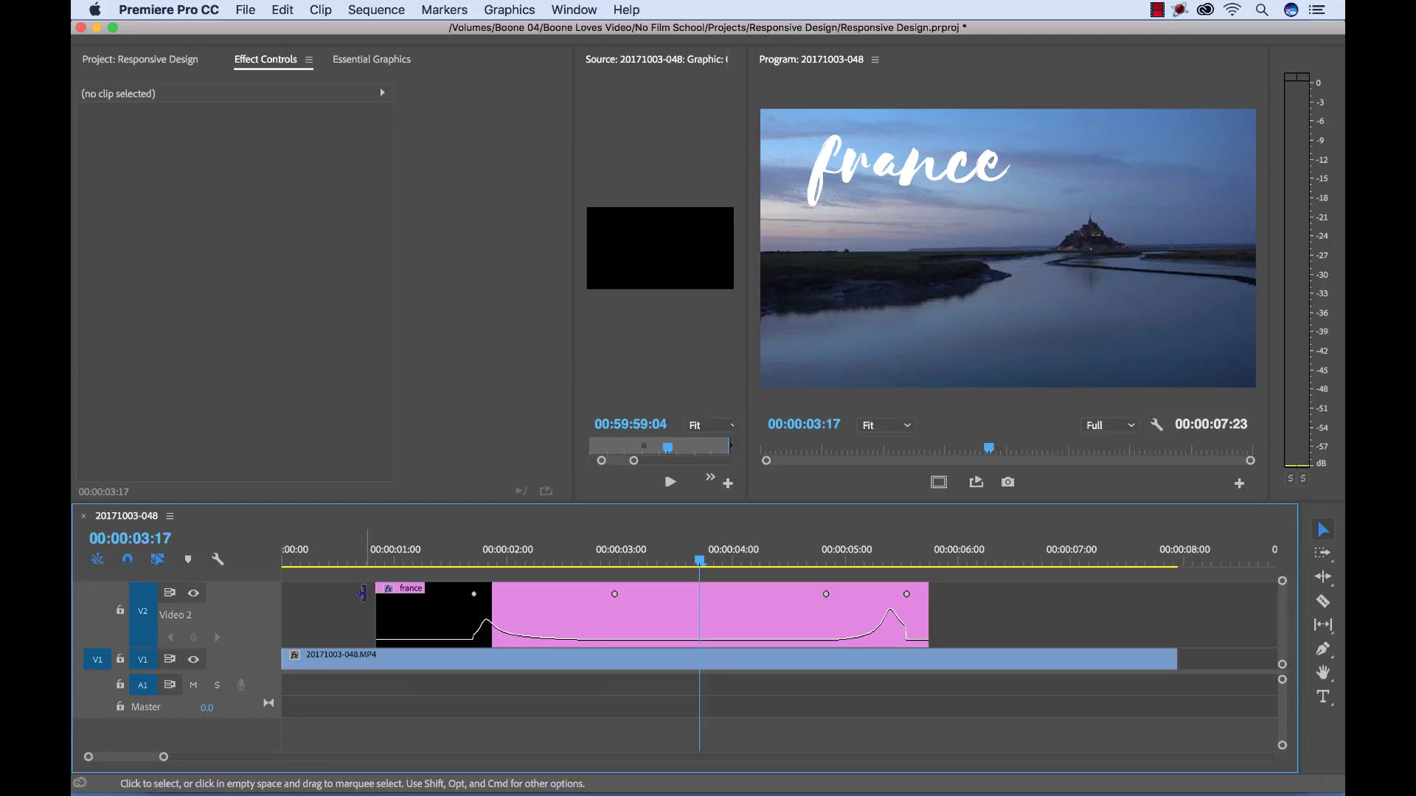
drag(379, 606, 359, 606)
drag(457, 544, 428, 539)
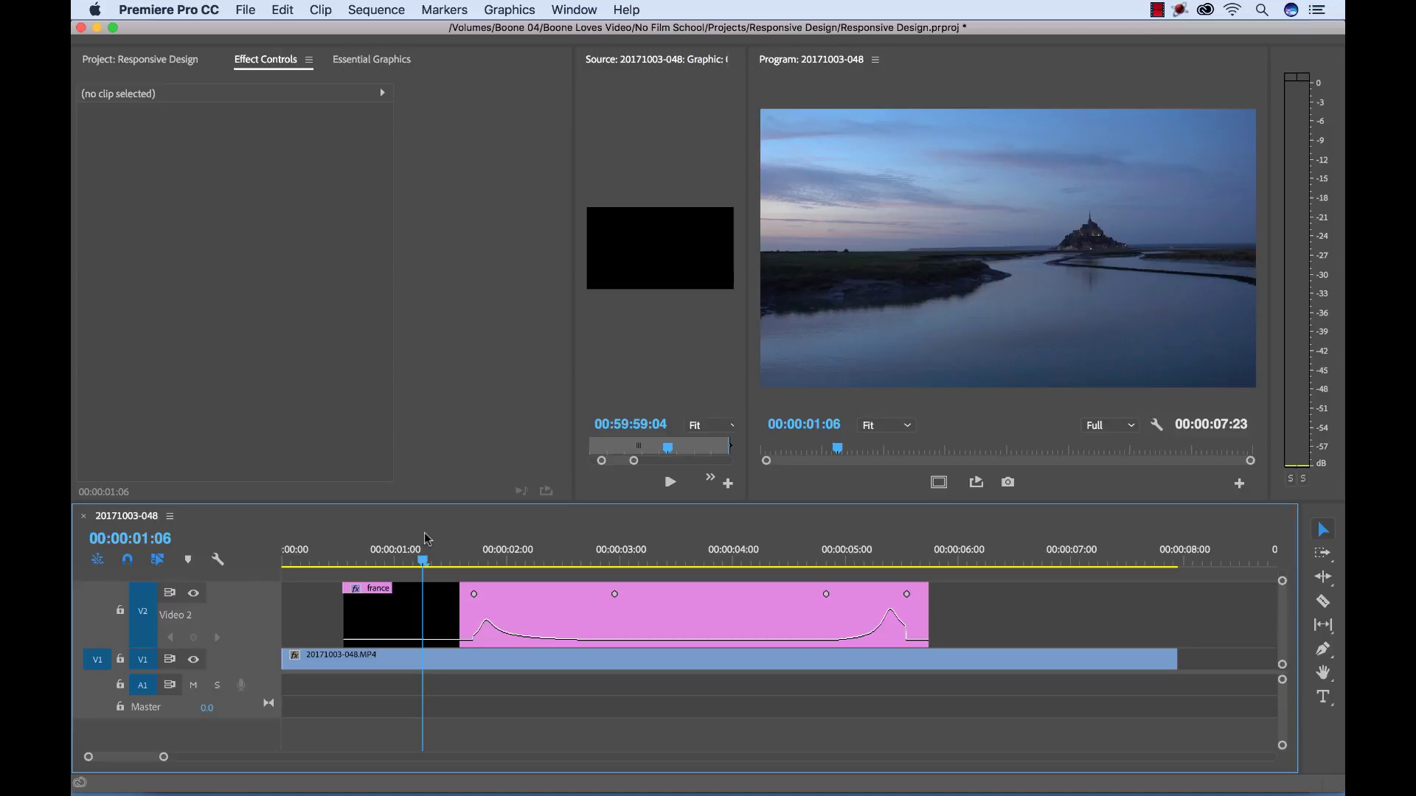
key(super+z)
key(super+z)
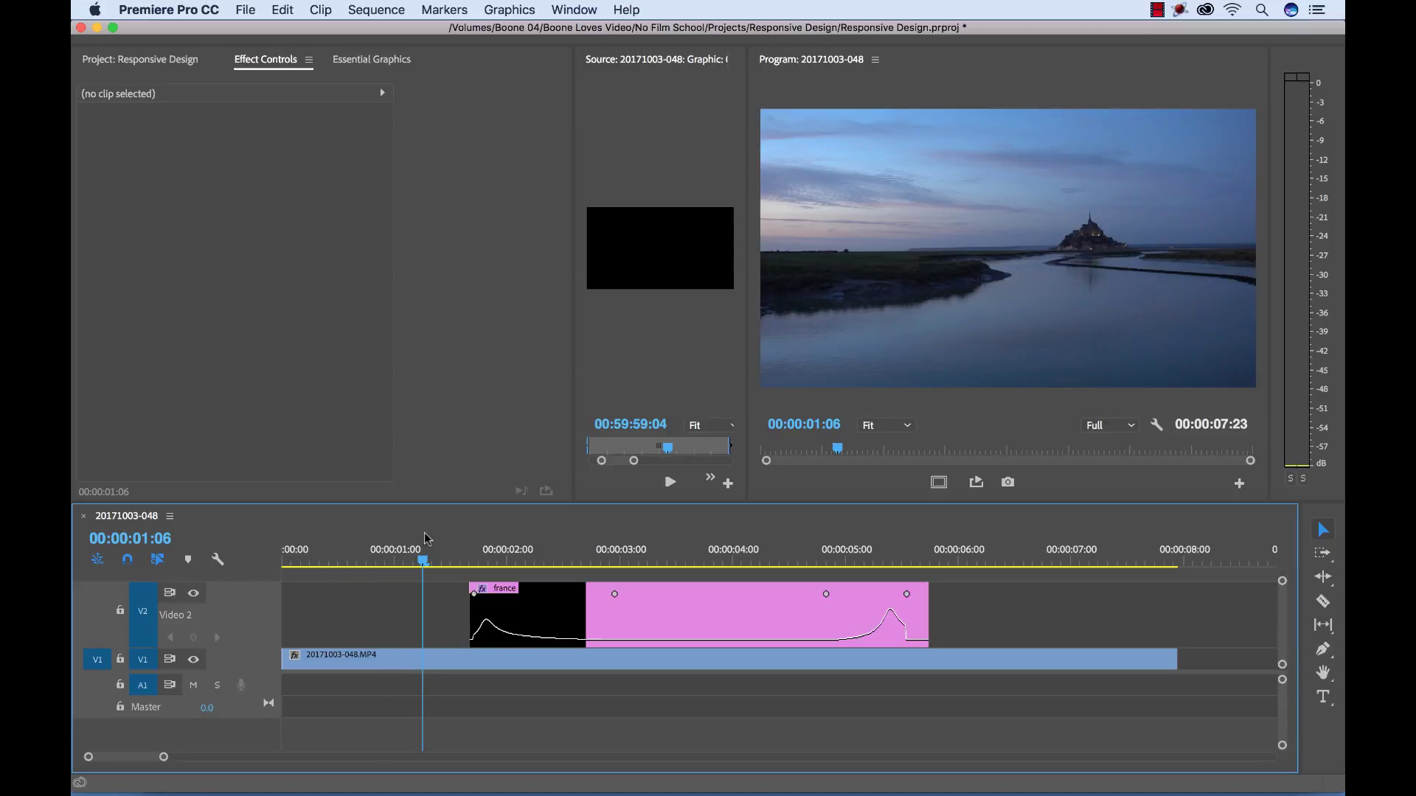
click(715, 593)
drag(618, 557, 695, 542)
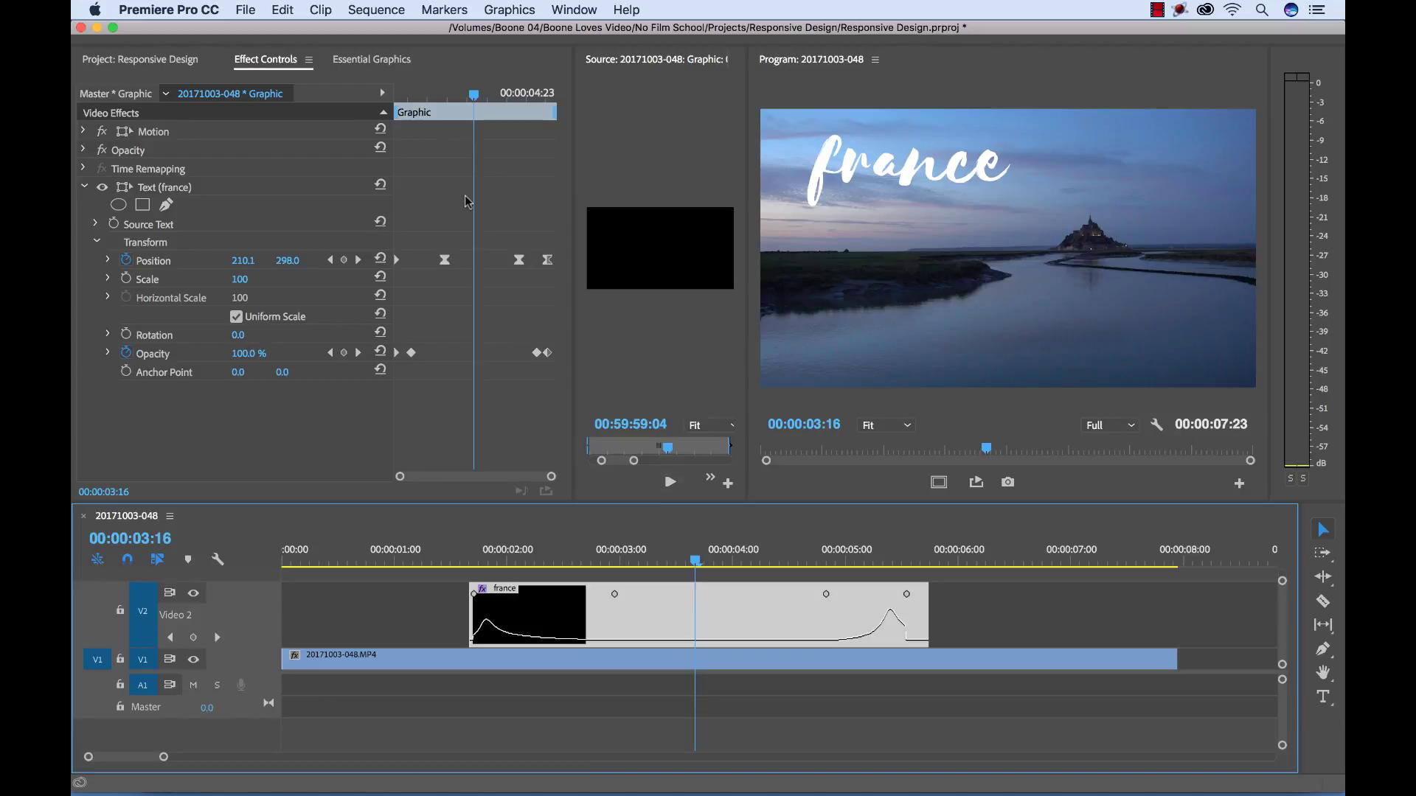
Save the project and set an intro ending at 00:00:03:00 and an outro over the closing keyframes
key(grave)
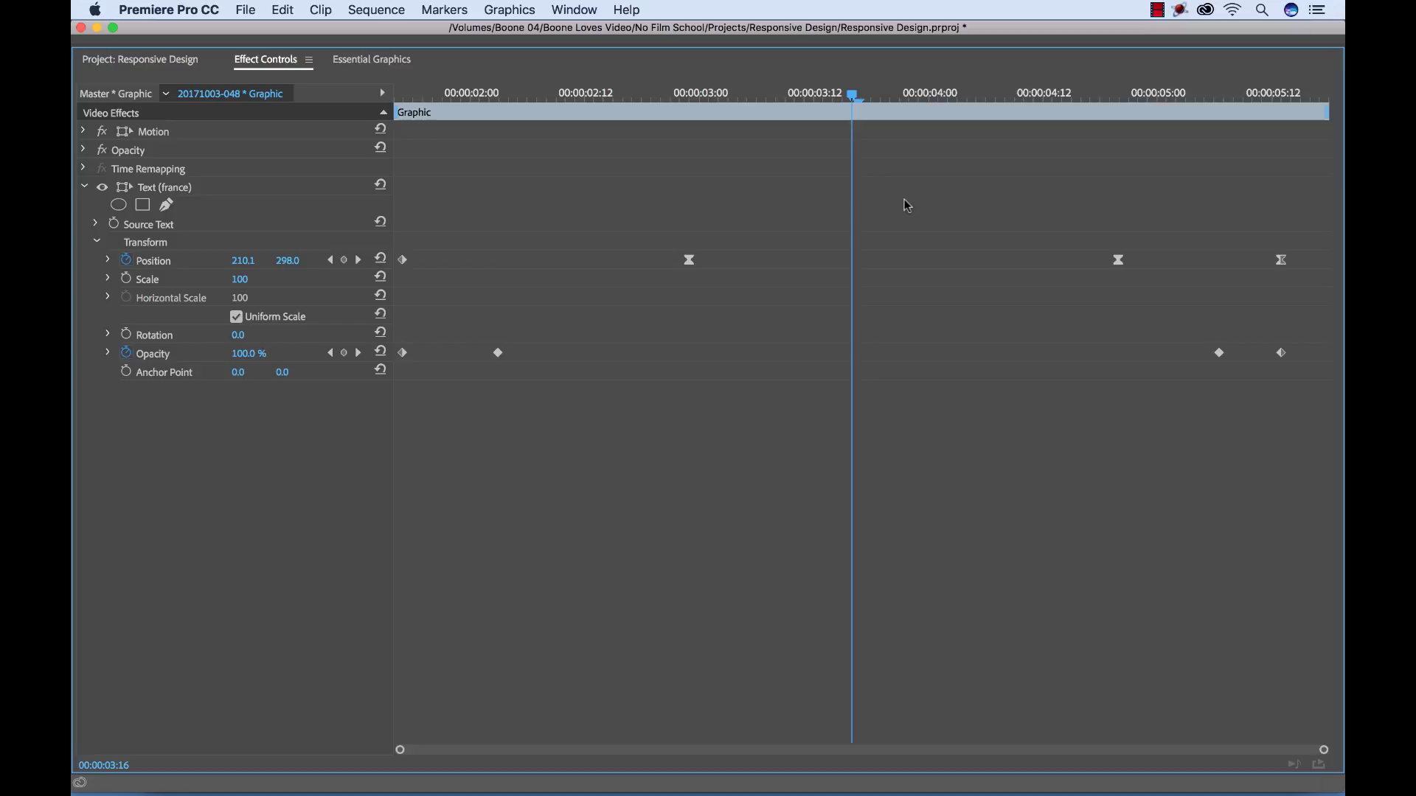
key(super+s)
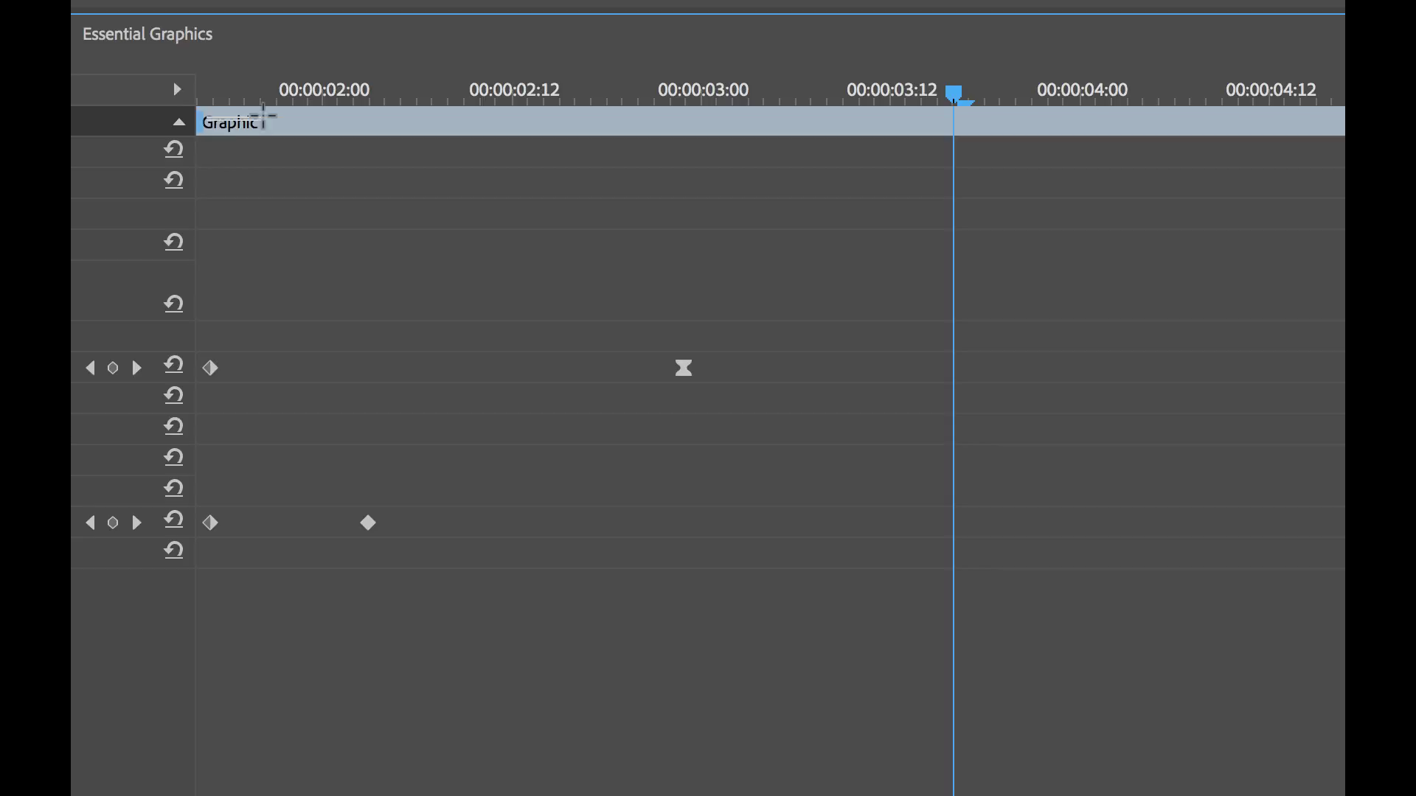
drag(198, 122, 728, 121)
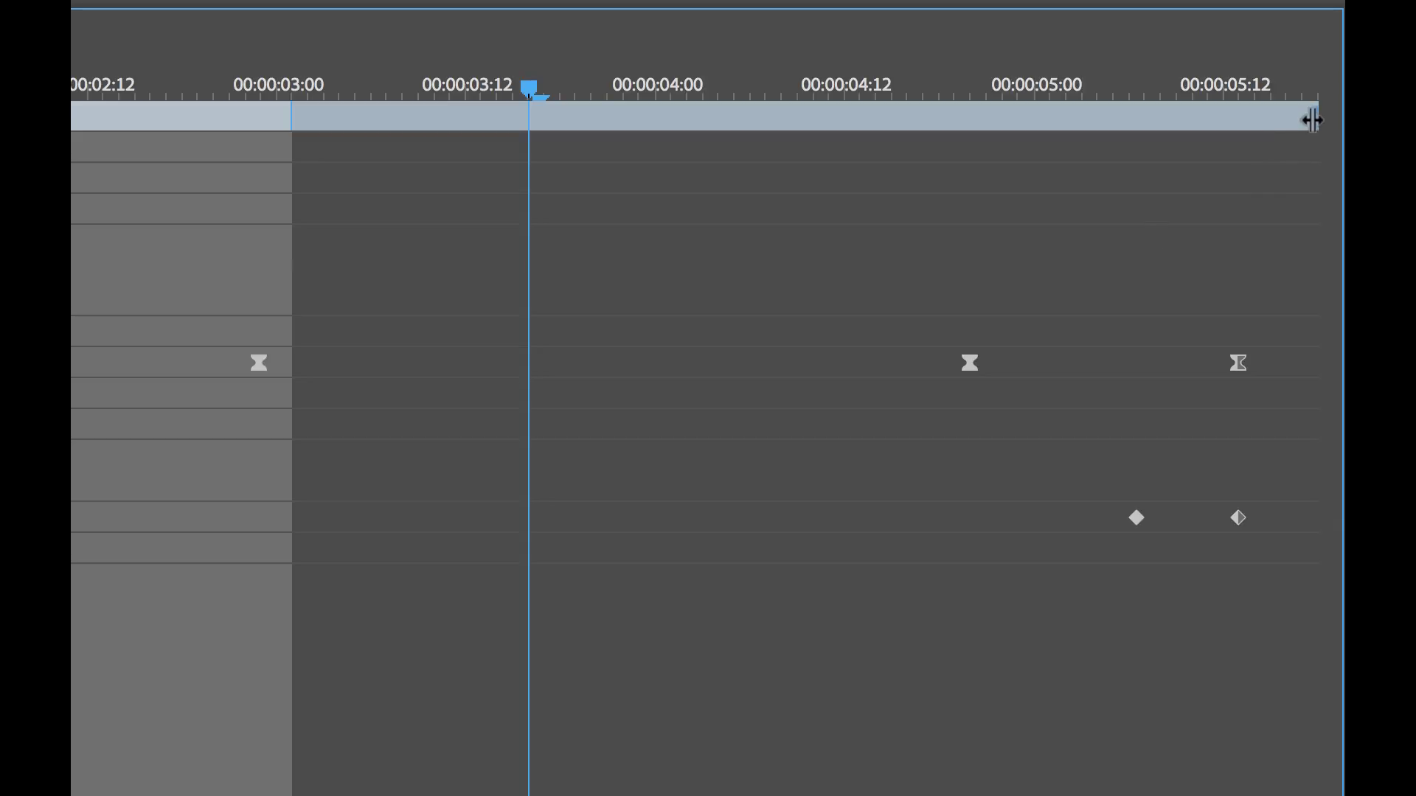
drag(1314, 116, 904, 121)
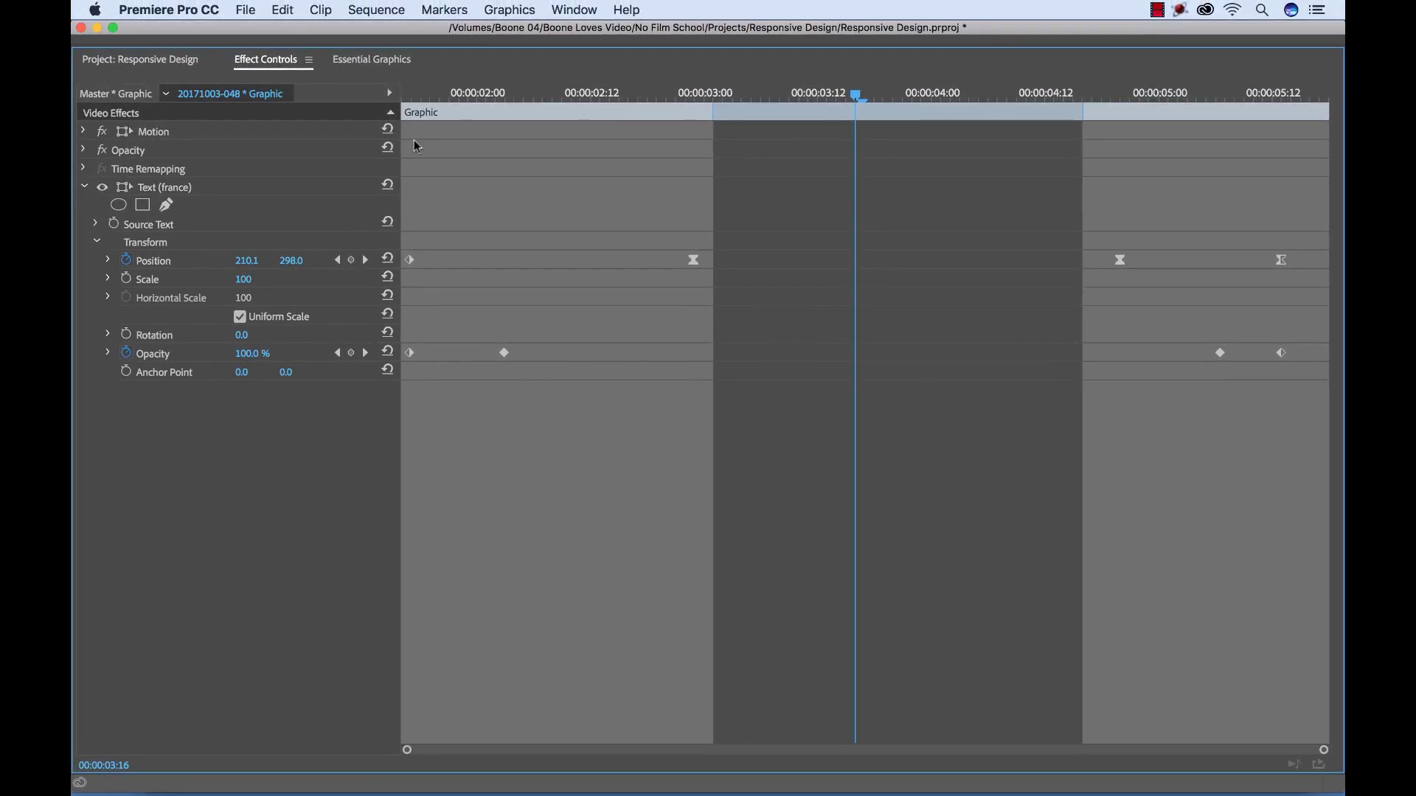
key(grave)
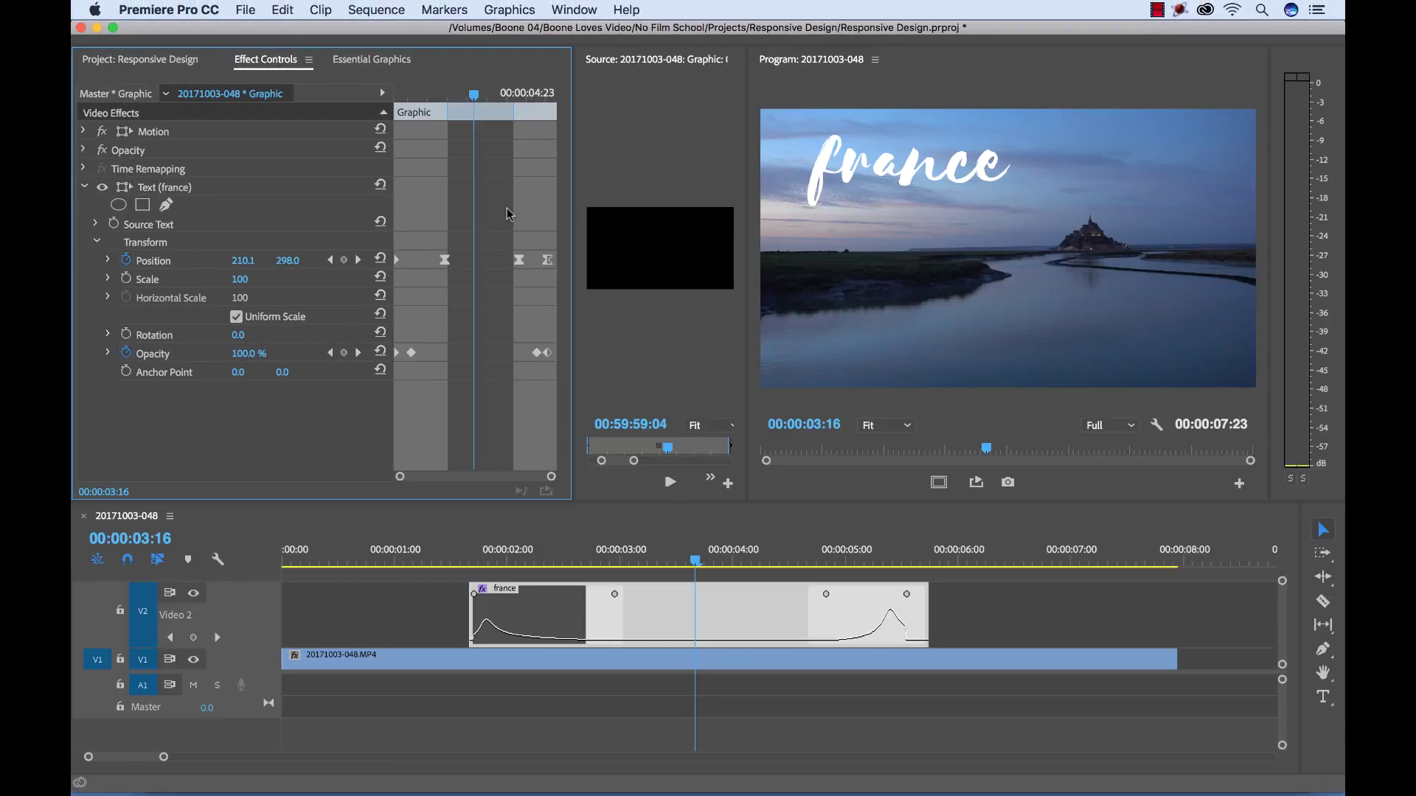
Check the france title's Intro Duration in Essential Graphics, then adjust its intro handle in Effect Controls
click(356, 60)
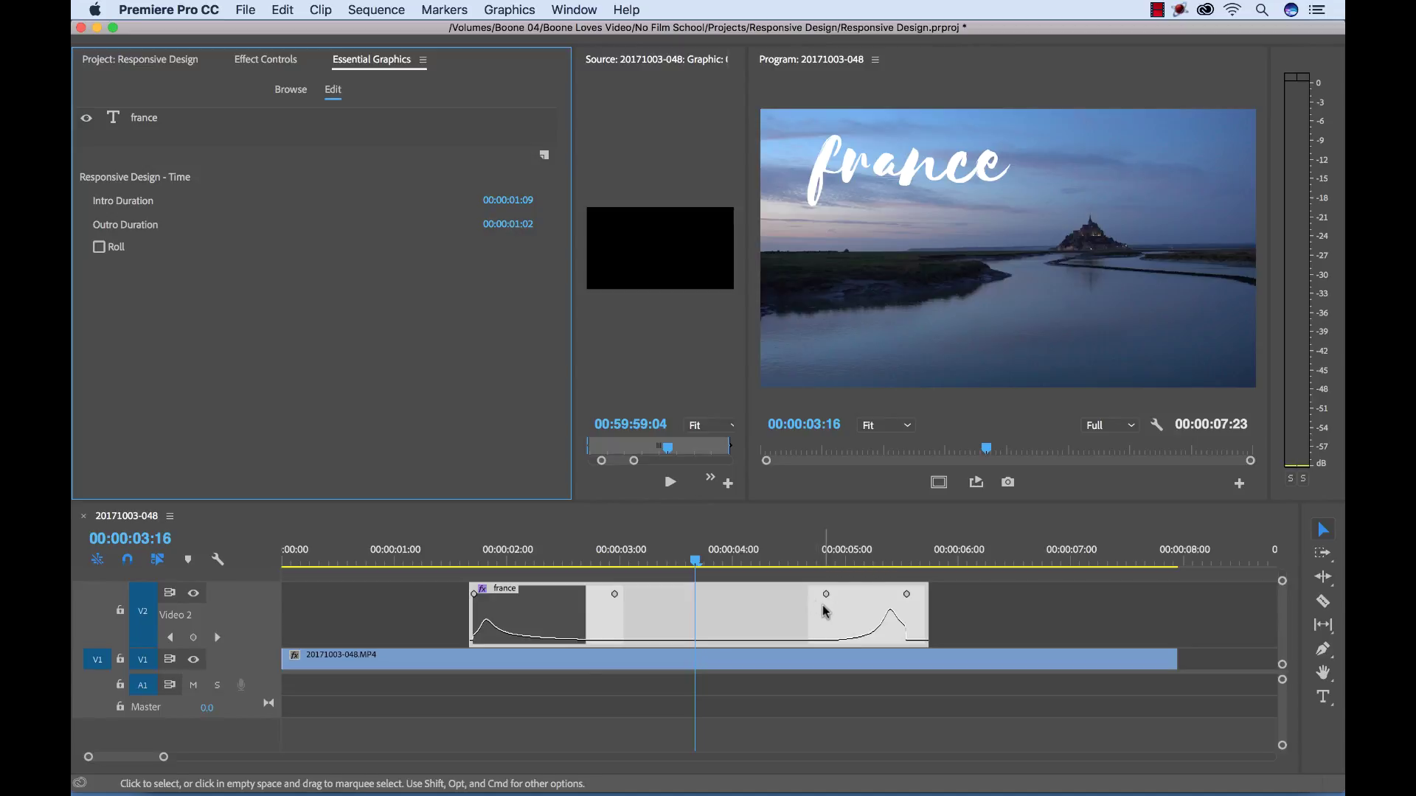
click(992, 623)
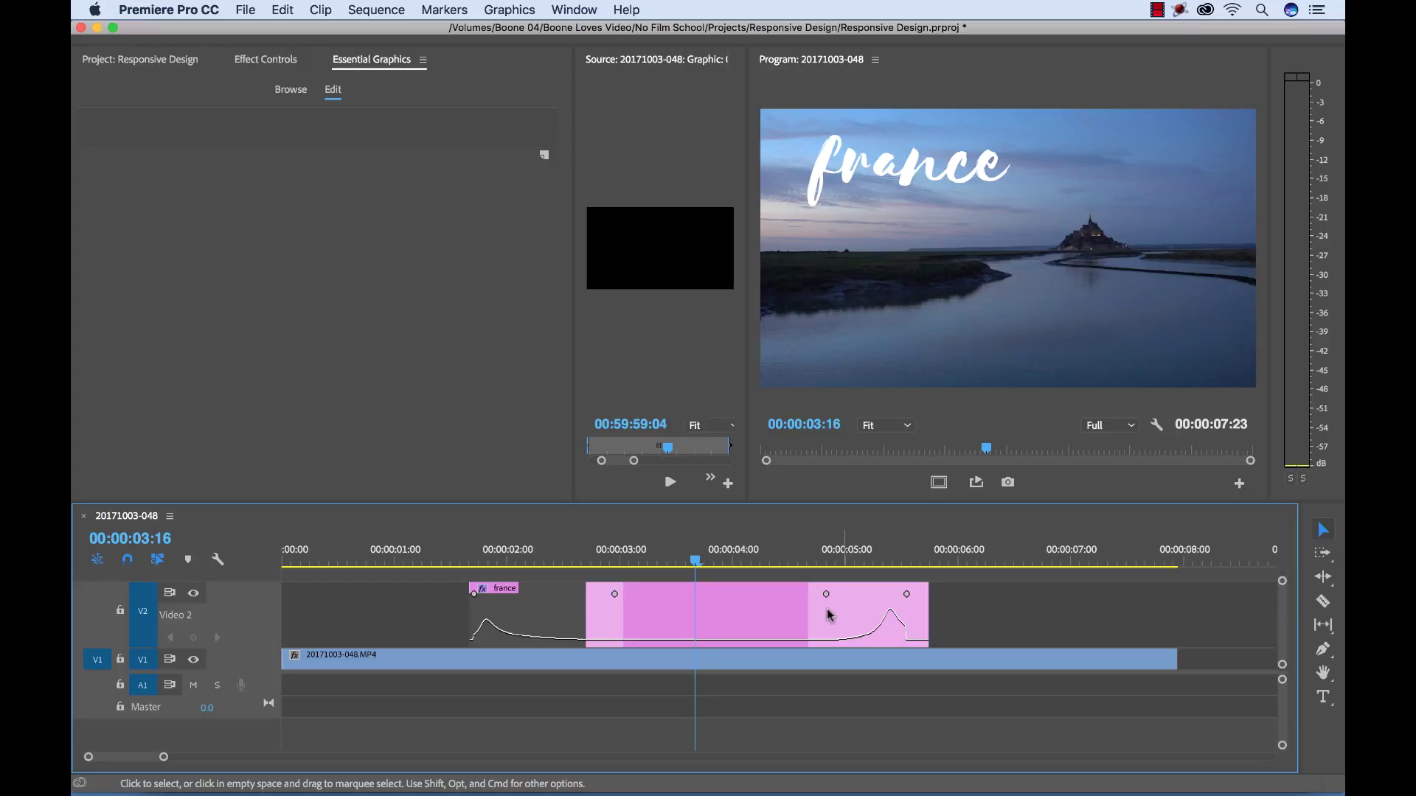
click(278, 60)
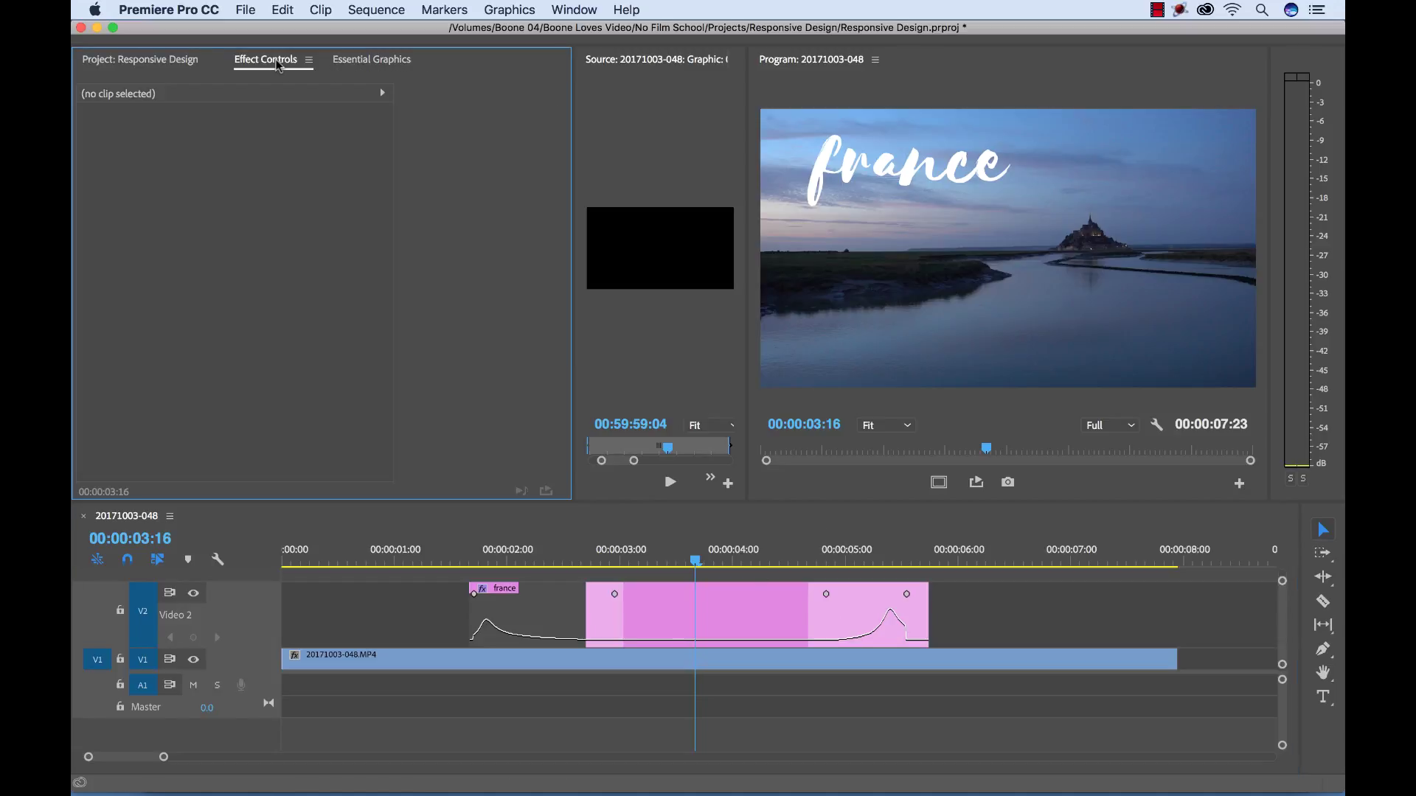
click(719, 599)
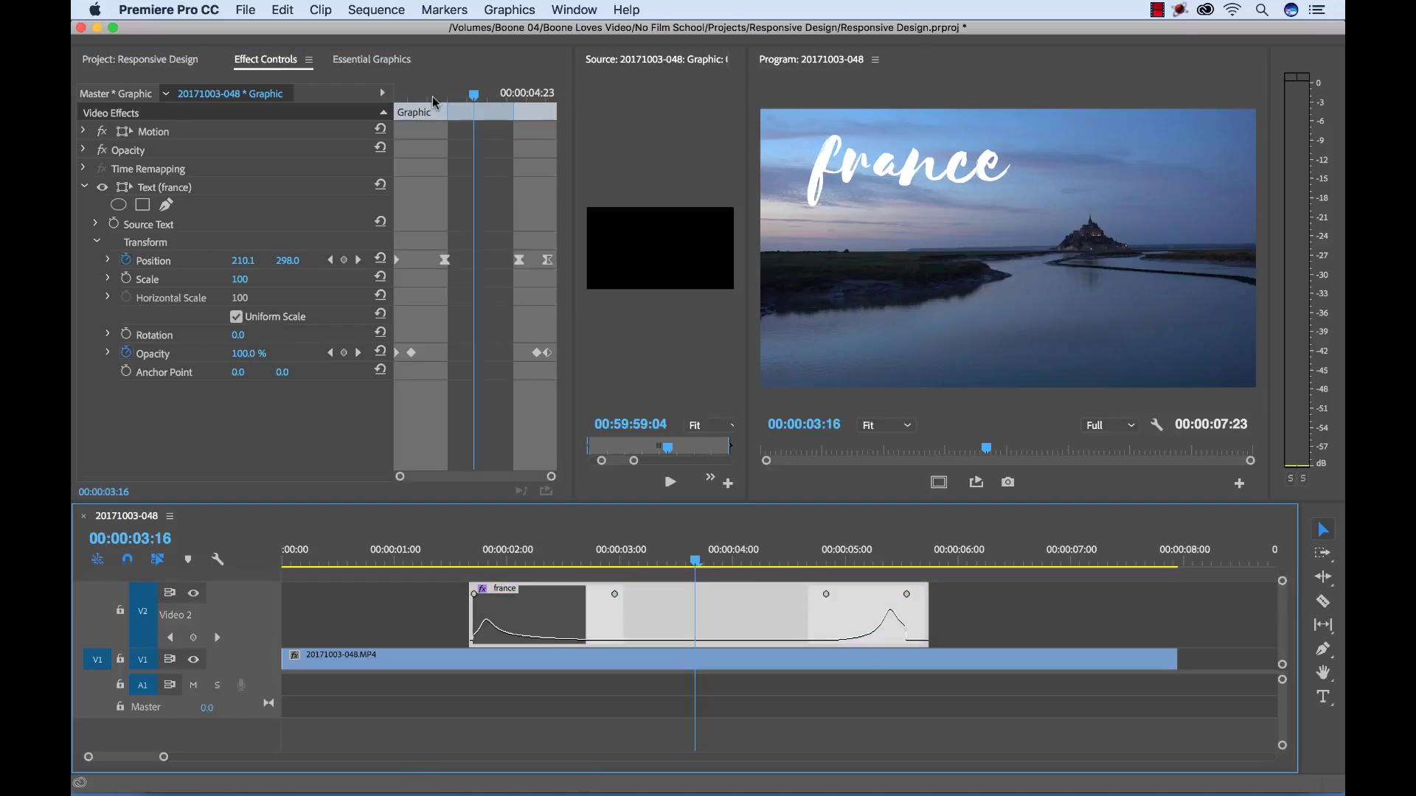
mouse_move(444, 109)
mouse_down()
mouse_move(433, 109)
mouse_move(450, 111)
mouse_up()
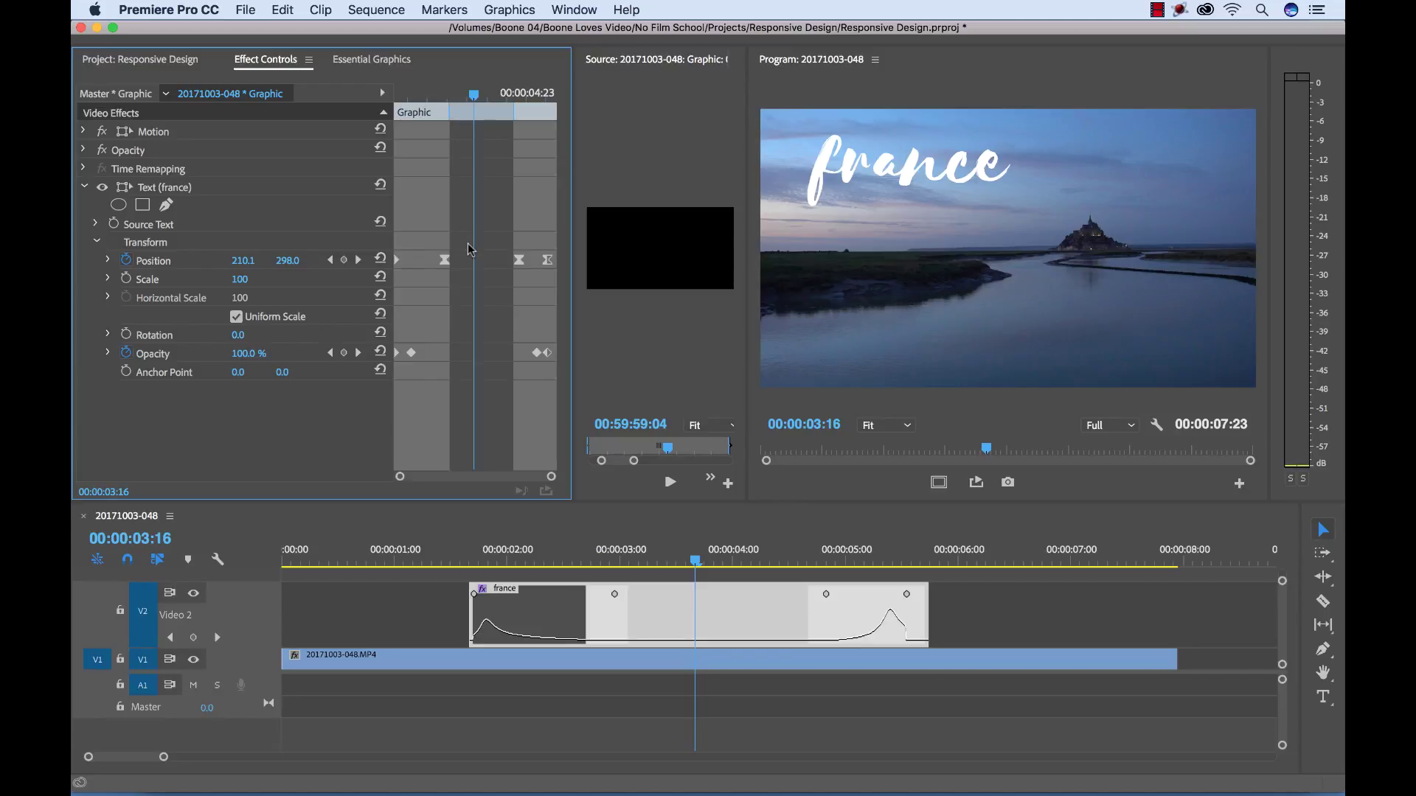
Trim the france clip's edges so it spans 00:00:00:18 to 00:00:07:02
click(999, 612)
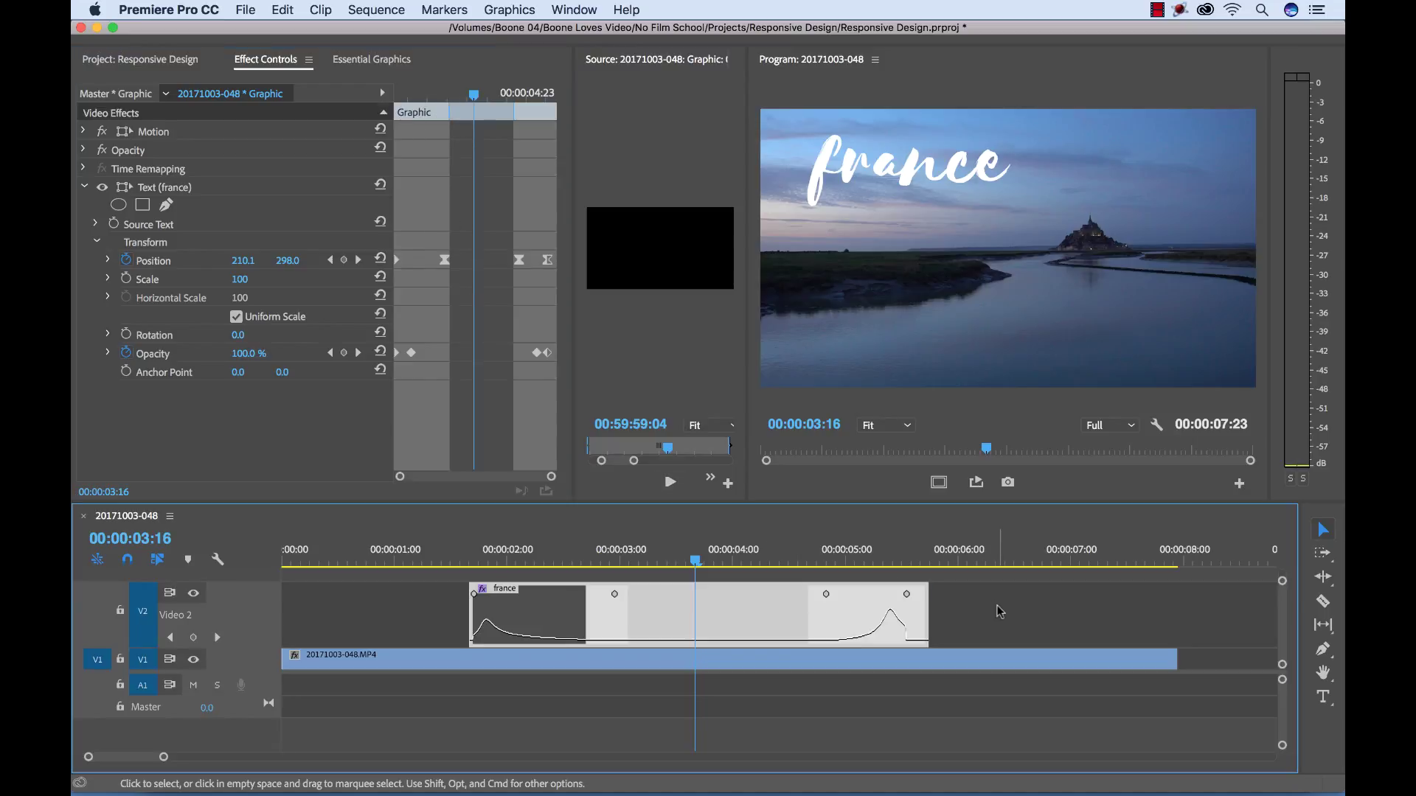
click(758, 616)
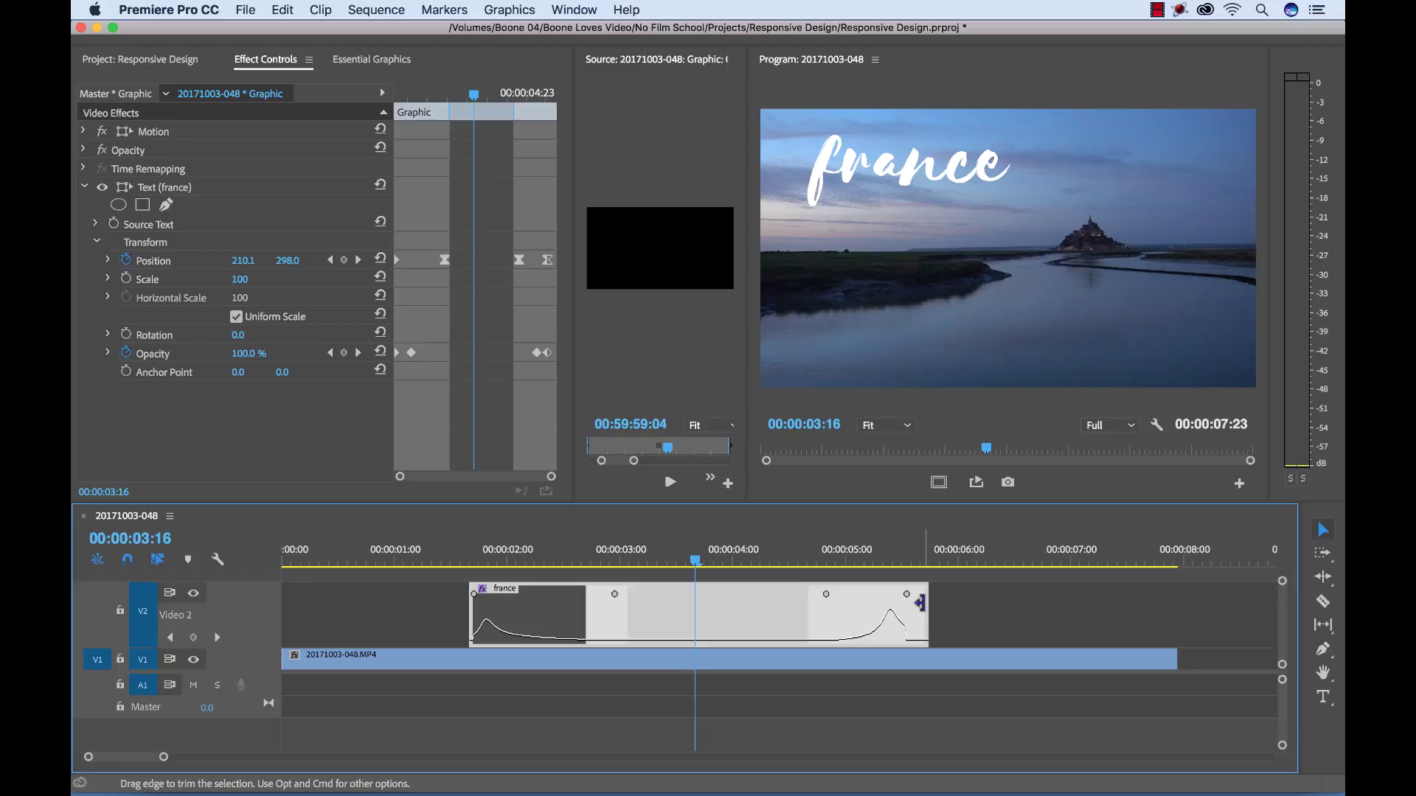
drag(920, 604, 1098, 604)
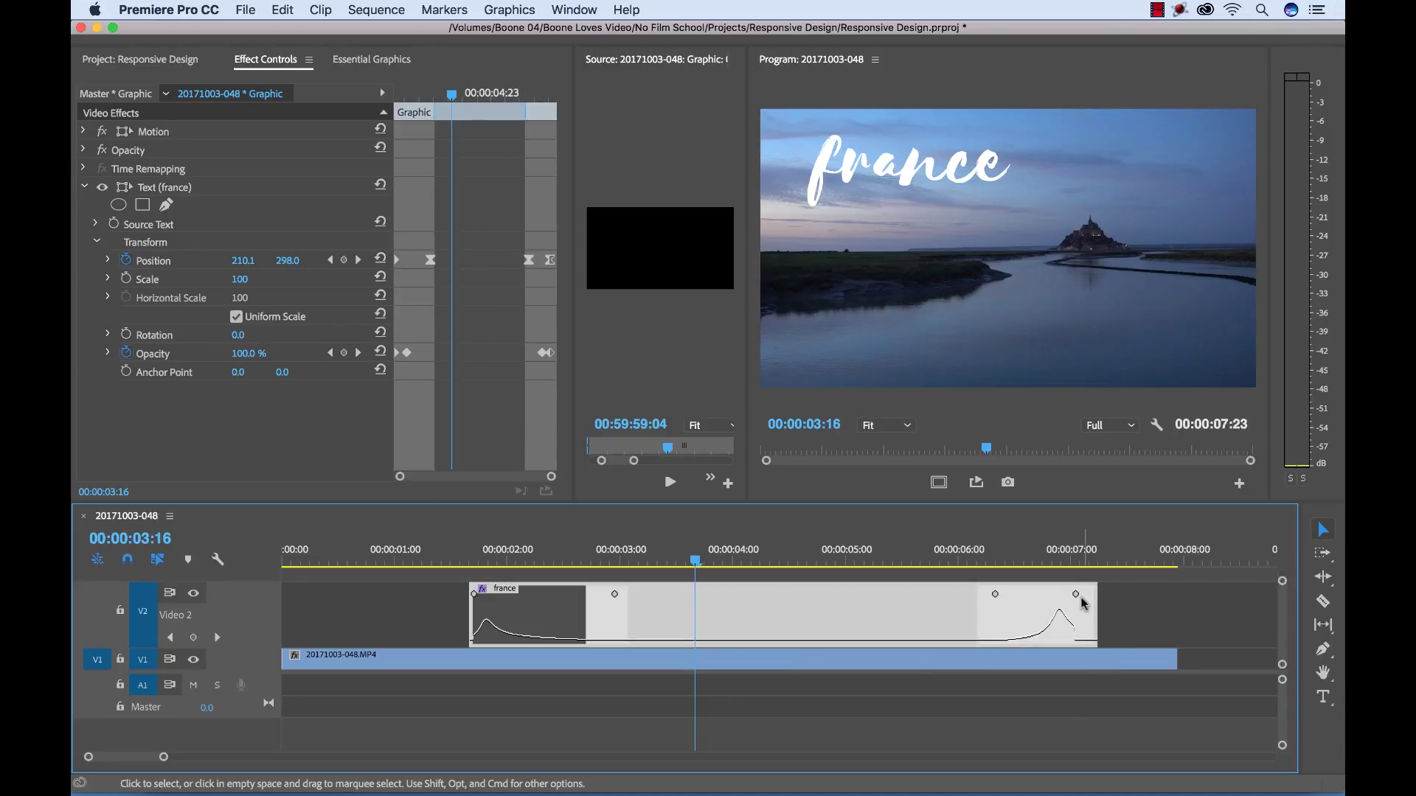
drag(471, 605, 353, 597)
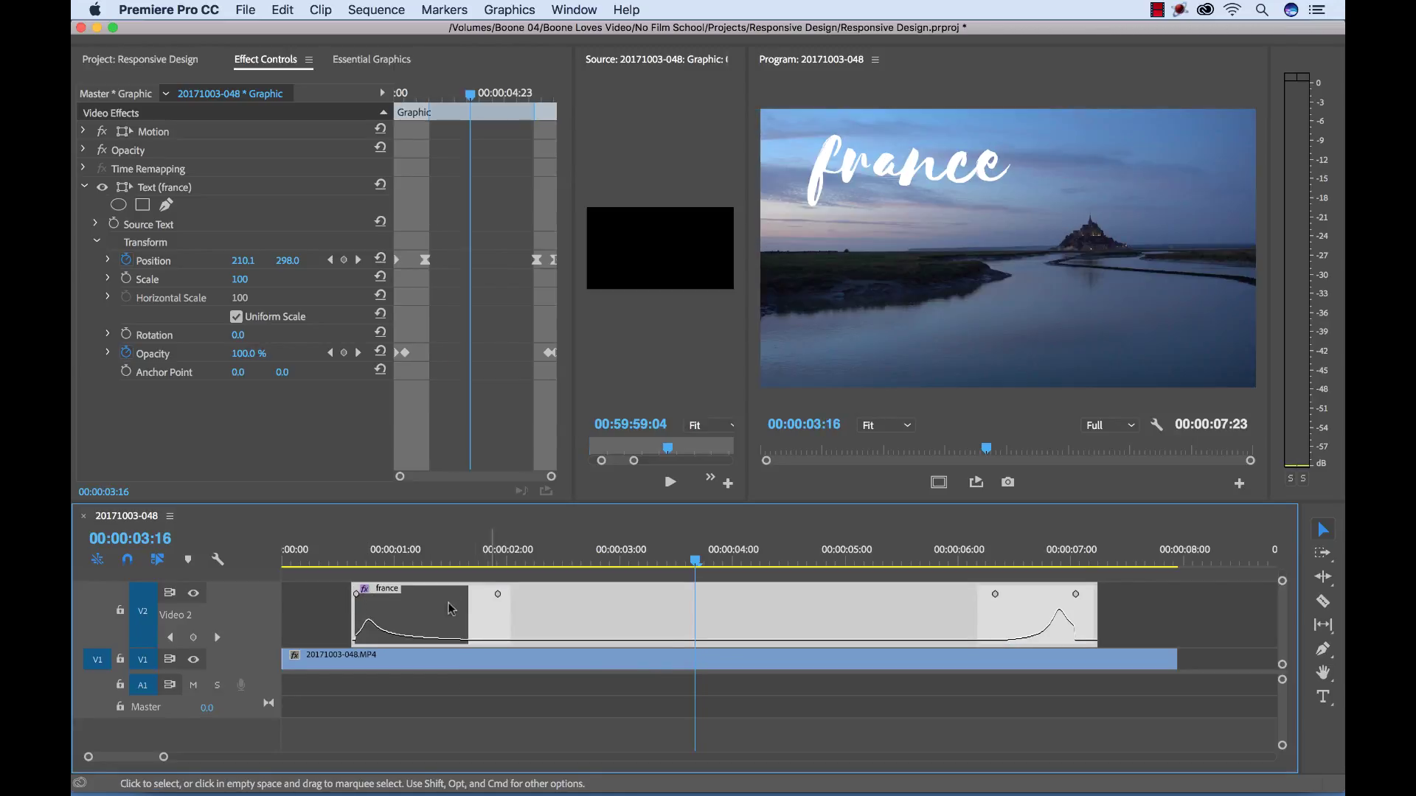
drag(353, 606, 507, 597)
drag(1096, 606, 910, 605)
drag(759, 610, 708, 618)
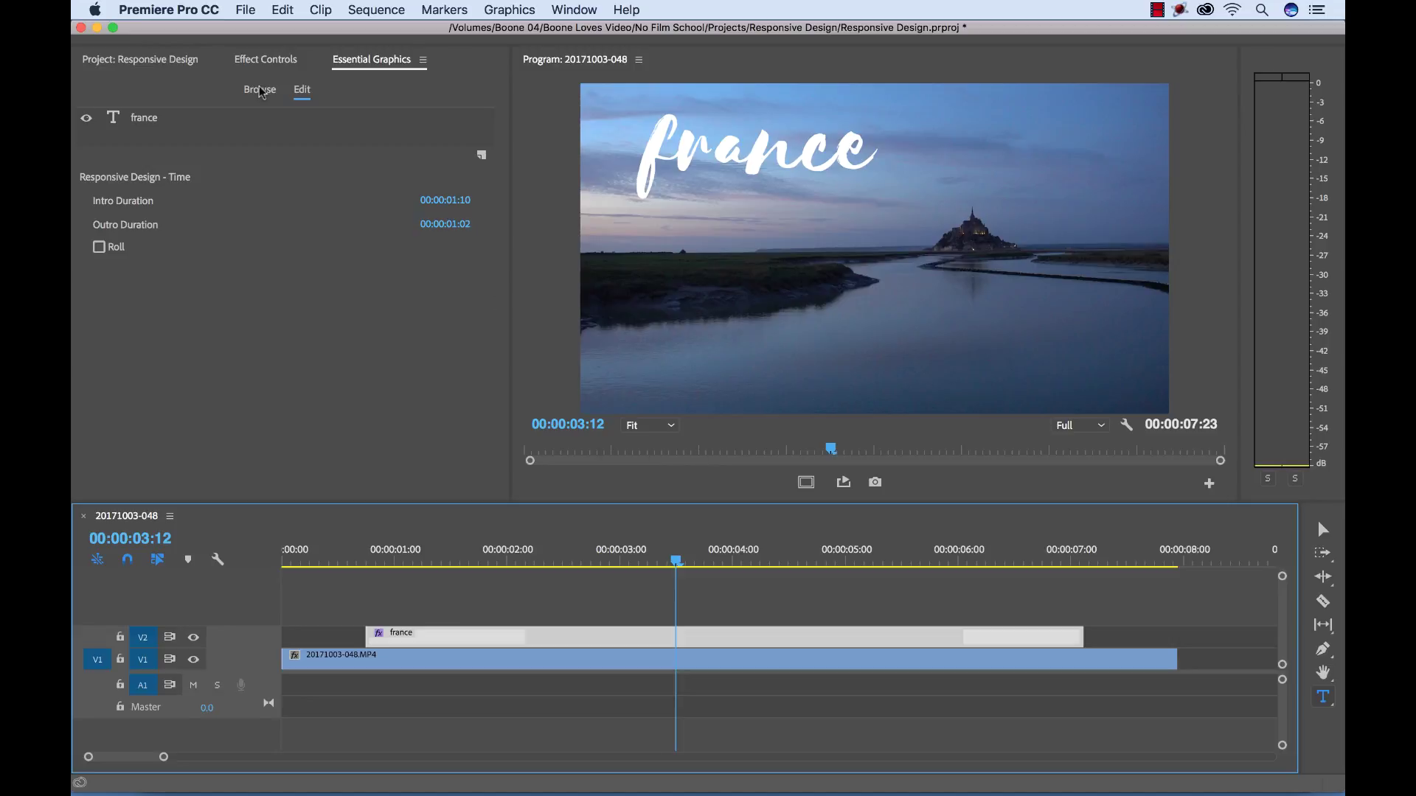
Add a text layer in the lower right of the frame reading 'mont saint-michel'
click(901, 371)
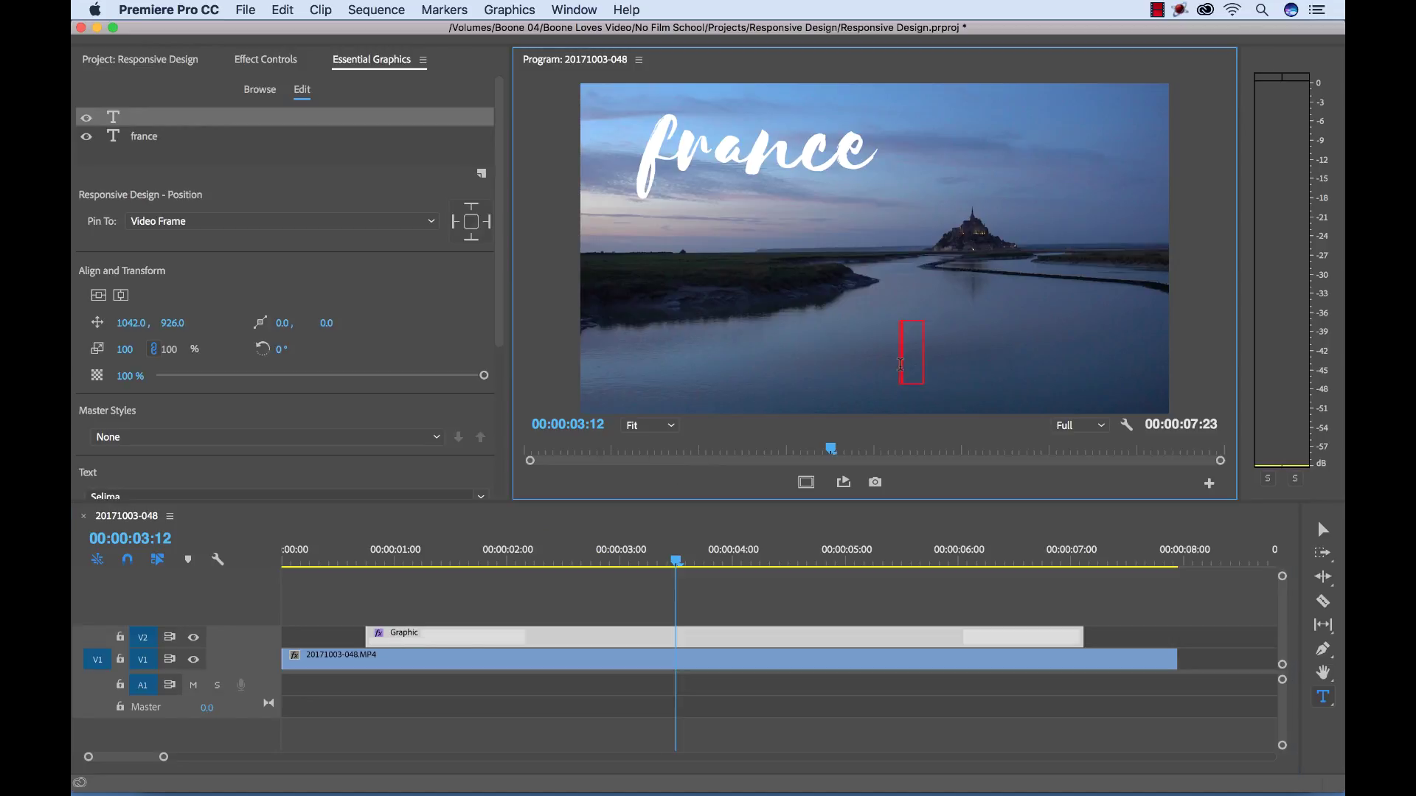
text(sa)
key(BackSpace)
key(BackSpace)
text(mont)
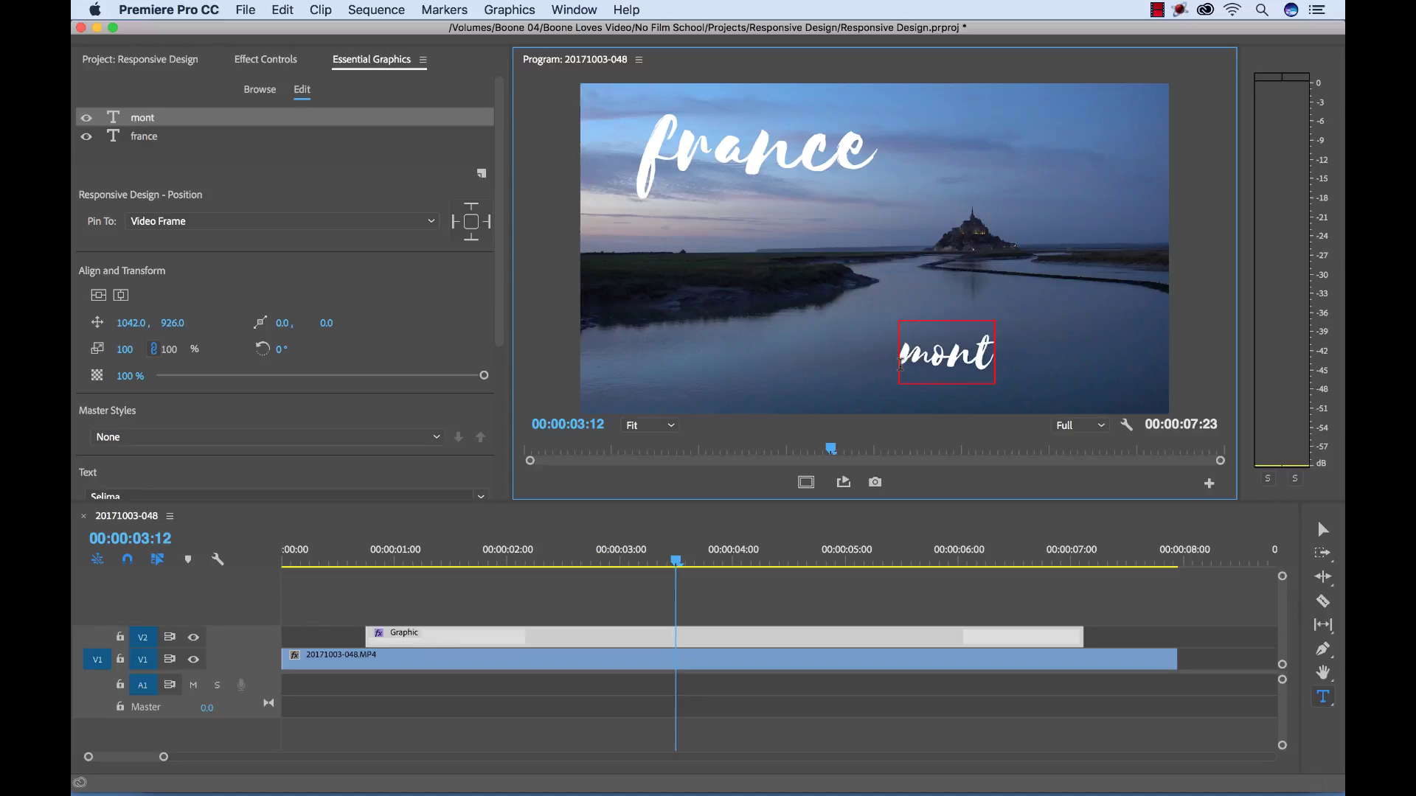
text( saint-michel)
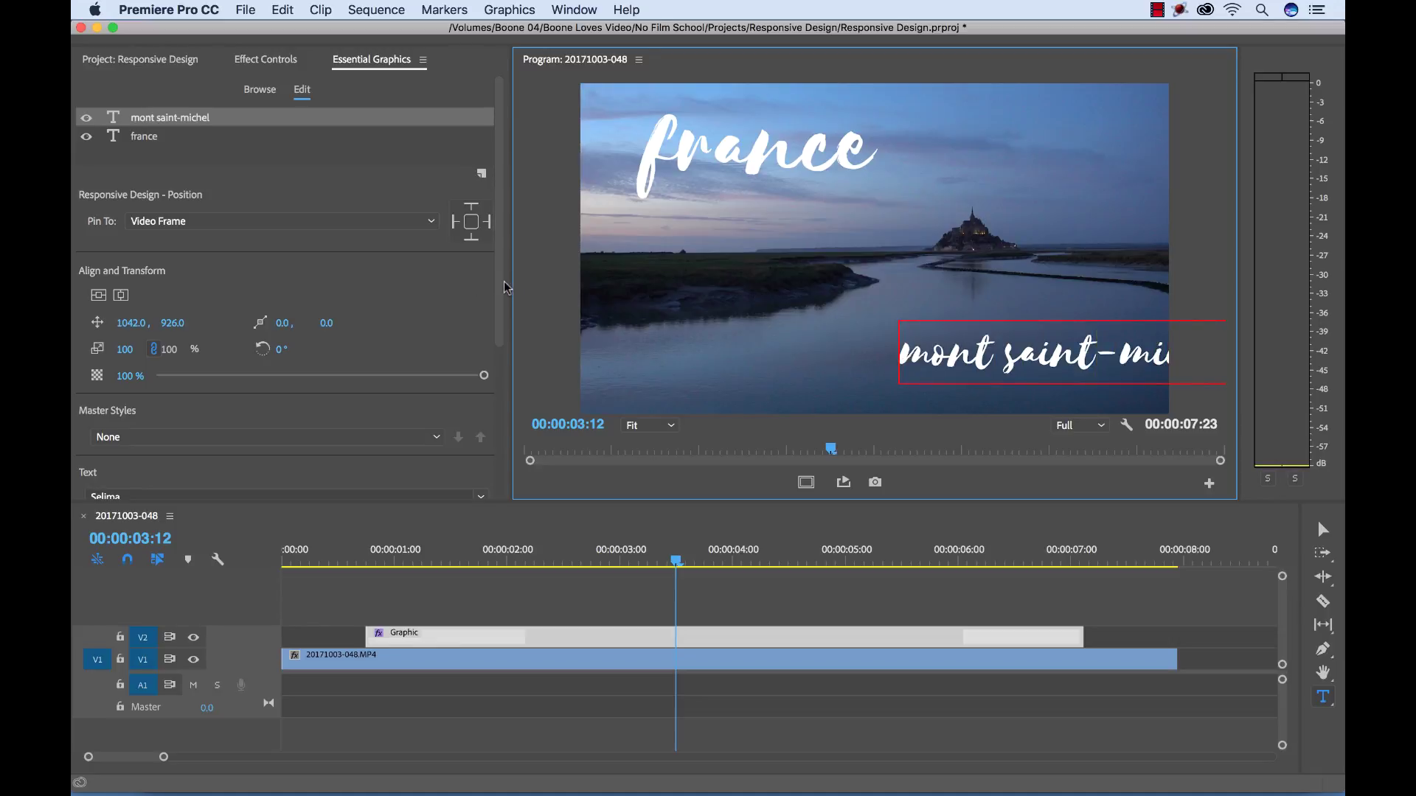
Centre-align the mont saint-michel text in Essential Graphics
scroll(506, 287, down, 5)
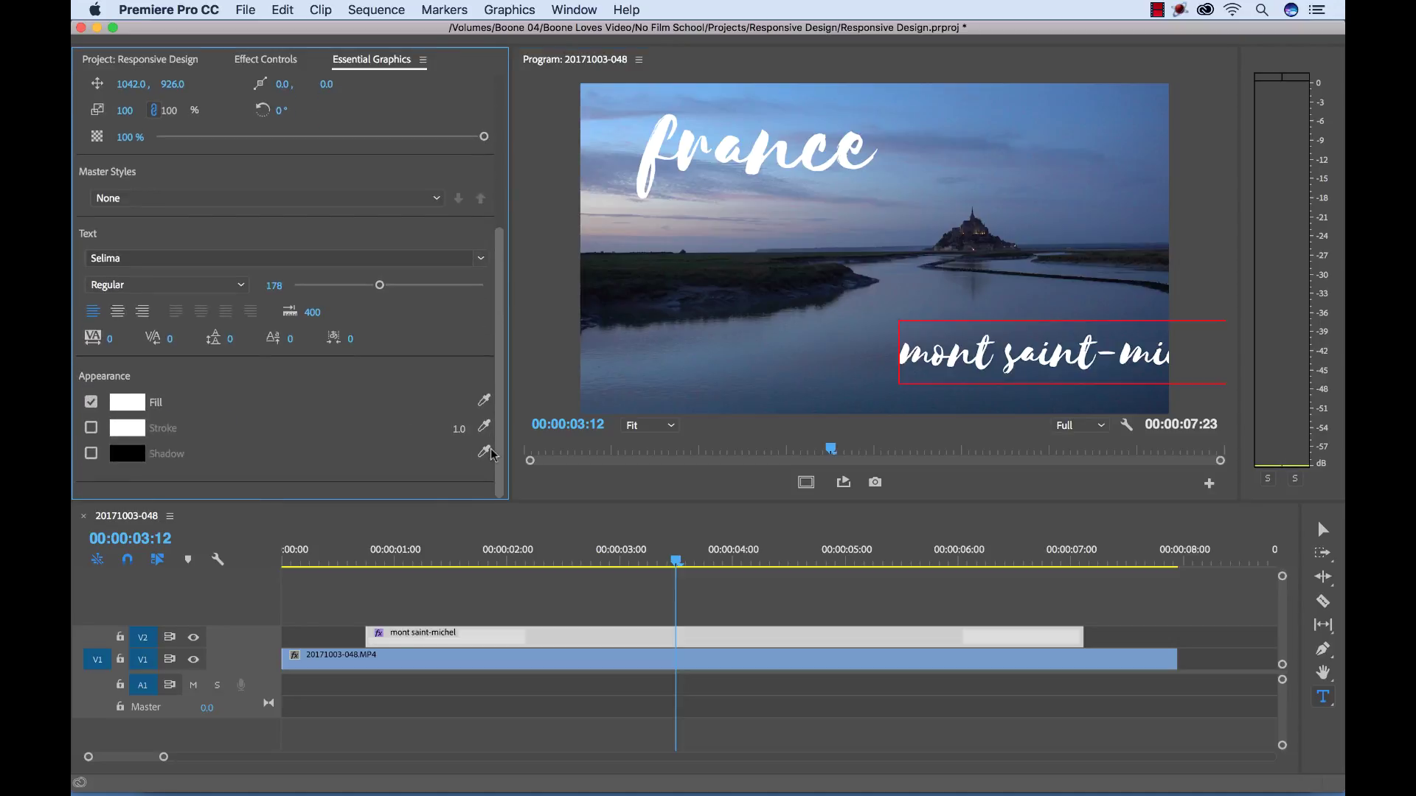
click(116, 311)
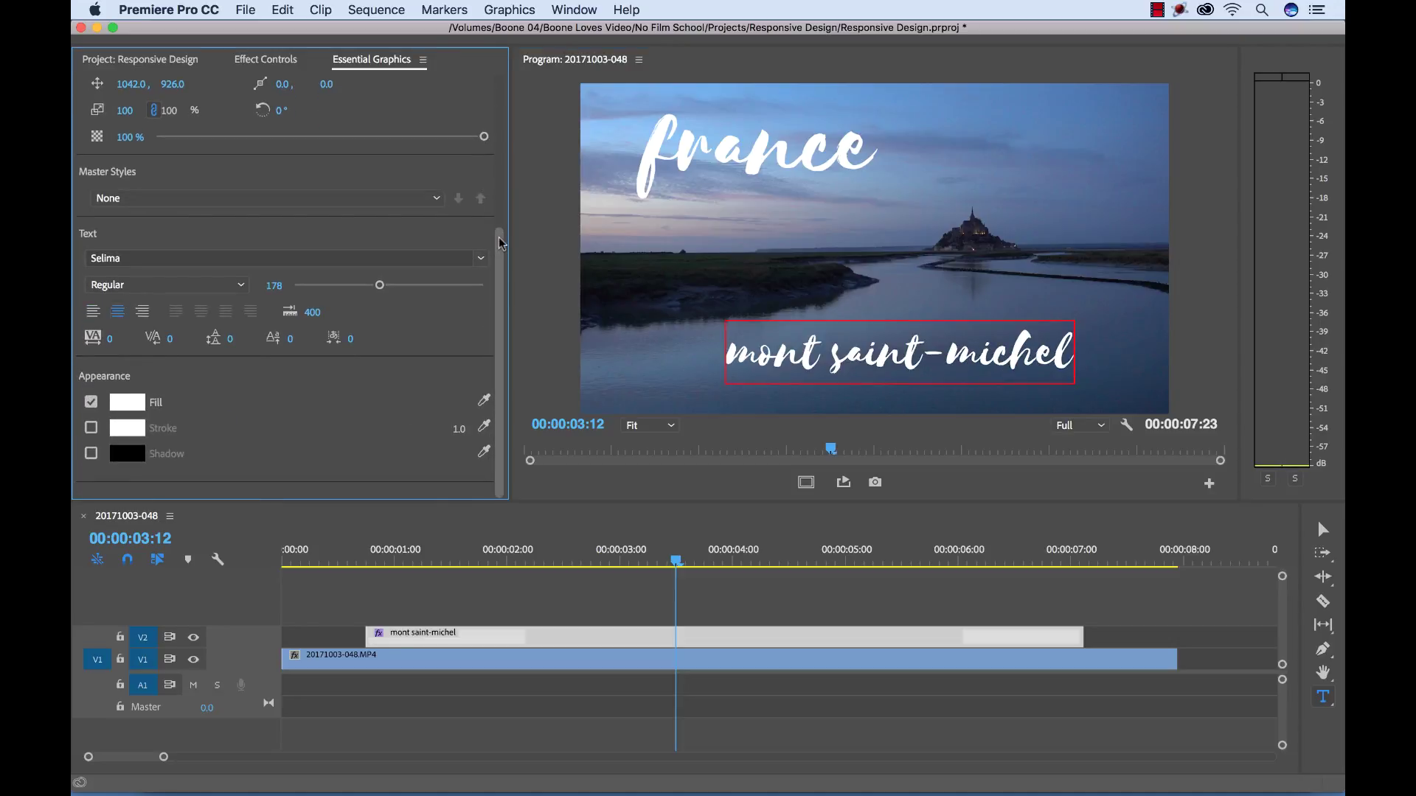
scroll(503, 244, up, 5)
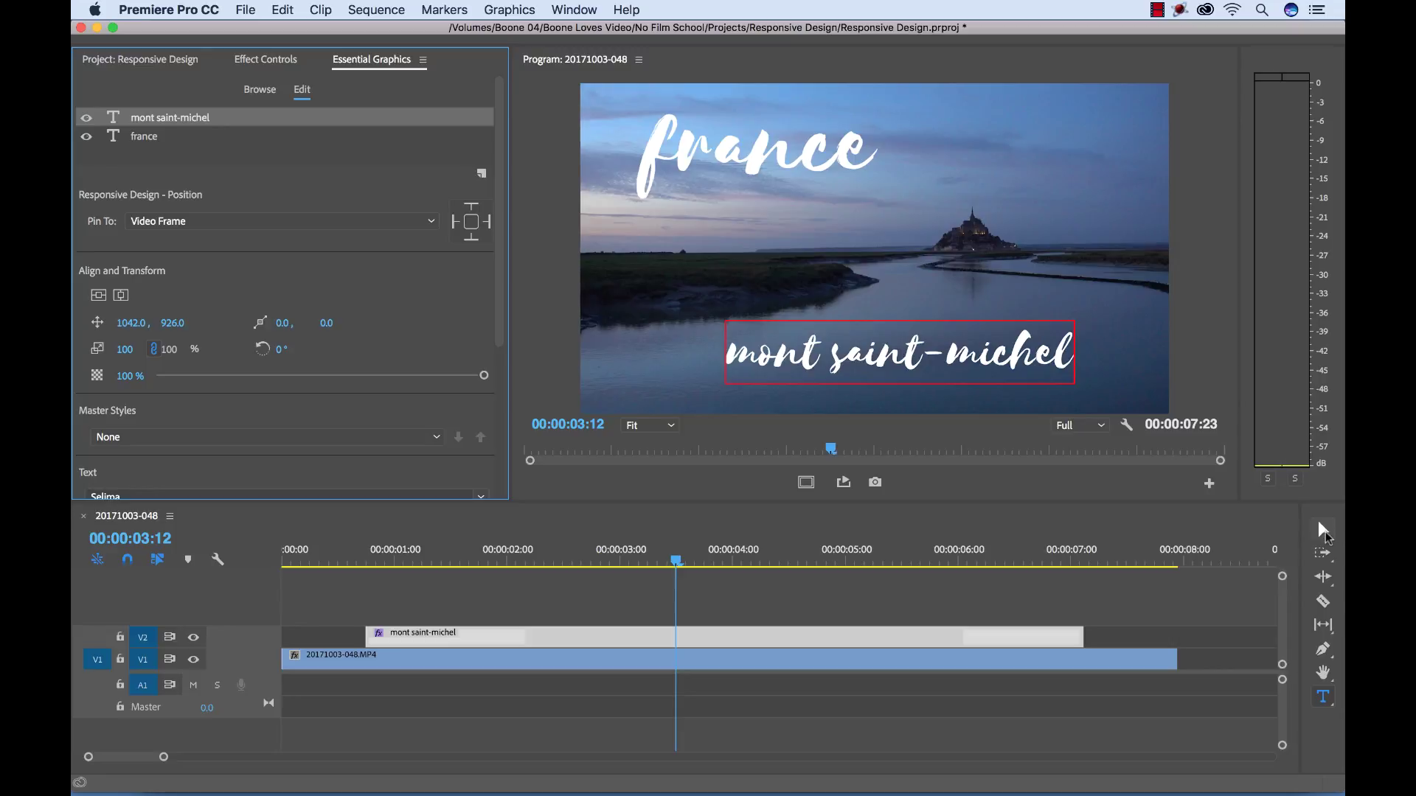
Shift the subtitle further right and place its layer below france
click(1323, 530)
drag(988, 365, 1044, 370)
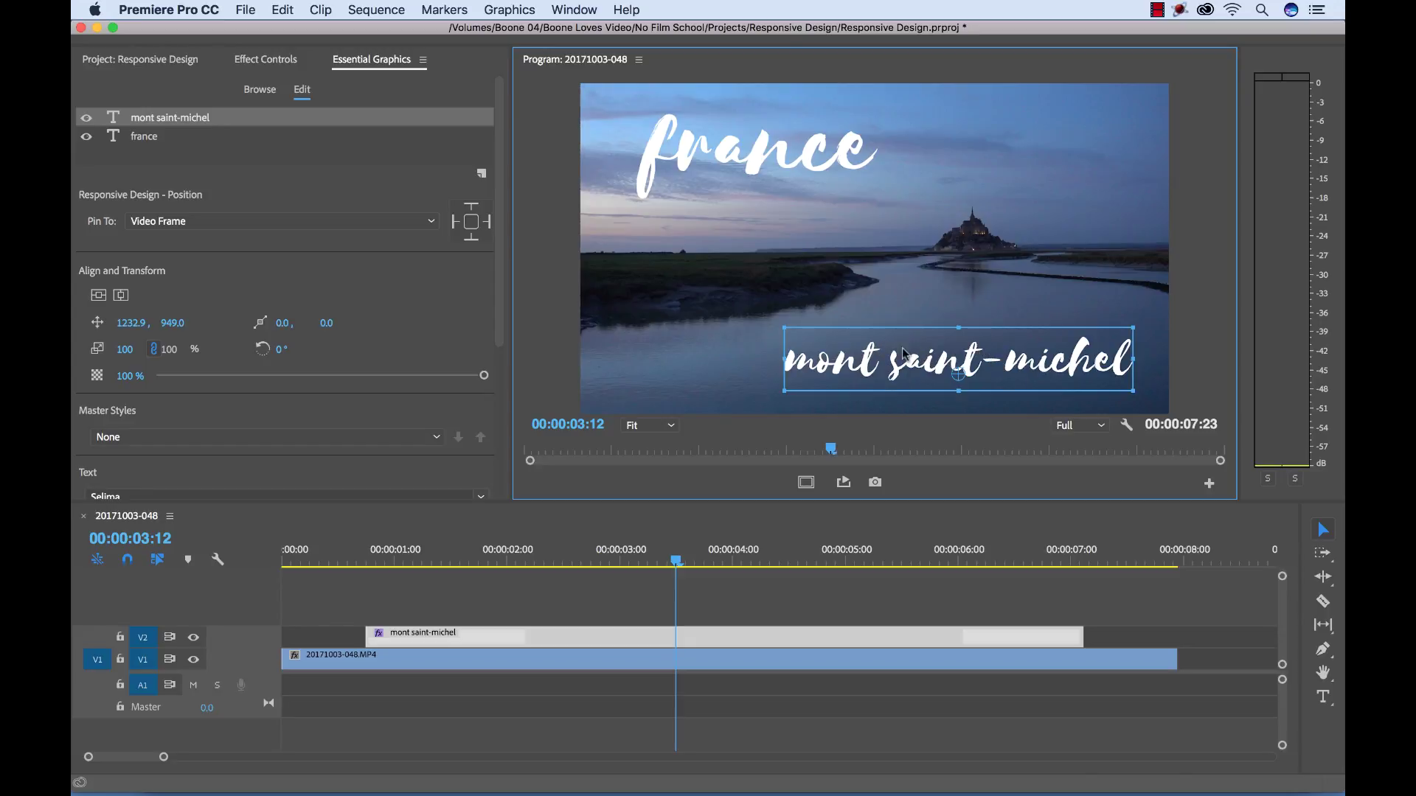
click(143, 144)
drag(148, 119, 156, 153)
Add a rectangle layer, Shape 01, and move it to the bottom of the layer list
click(205, 157)
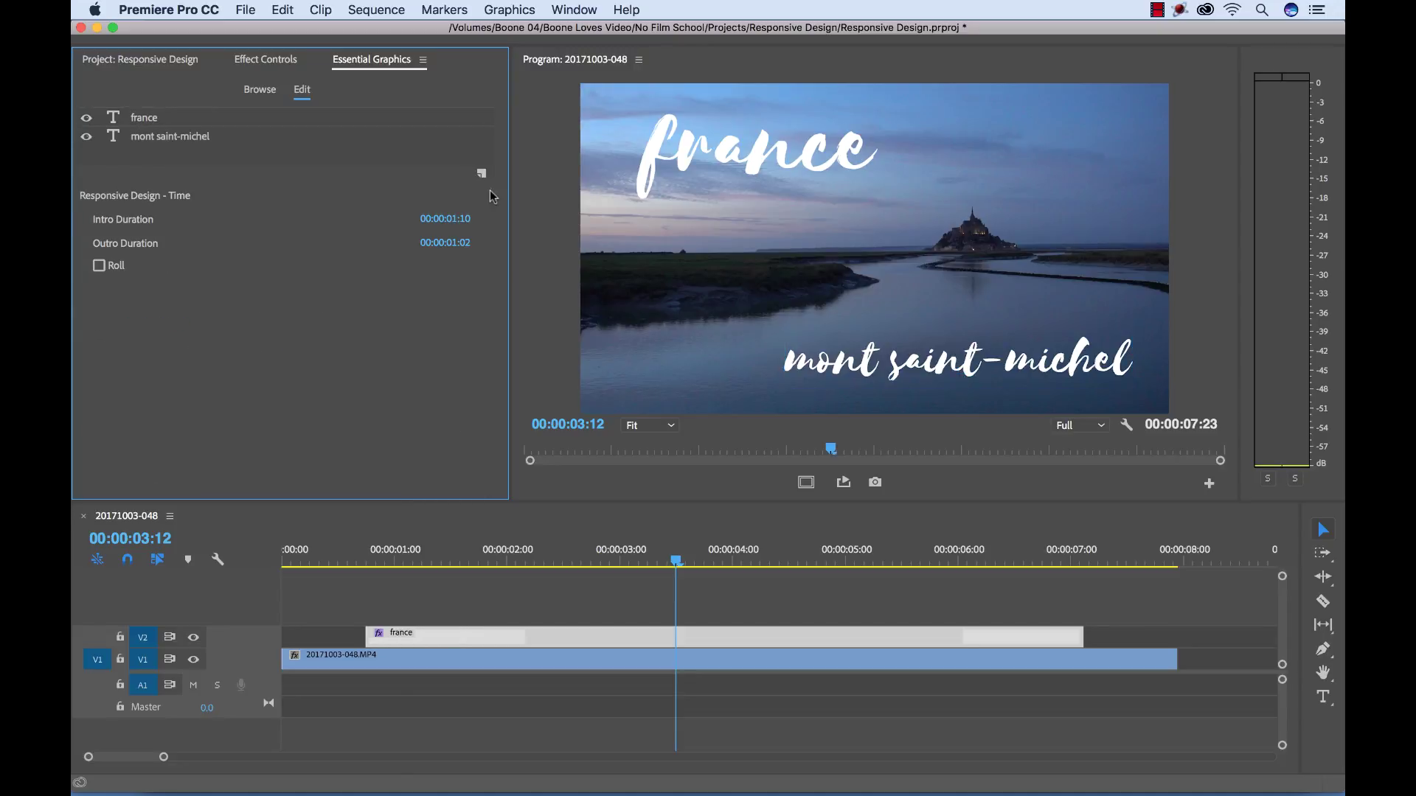
click(481, 174)
click(516, 235)
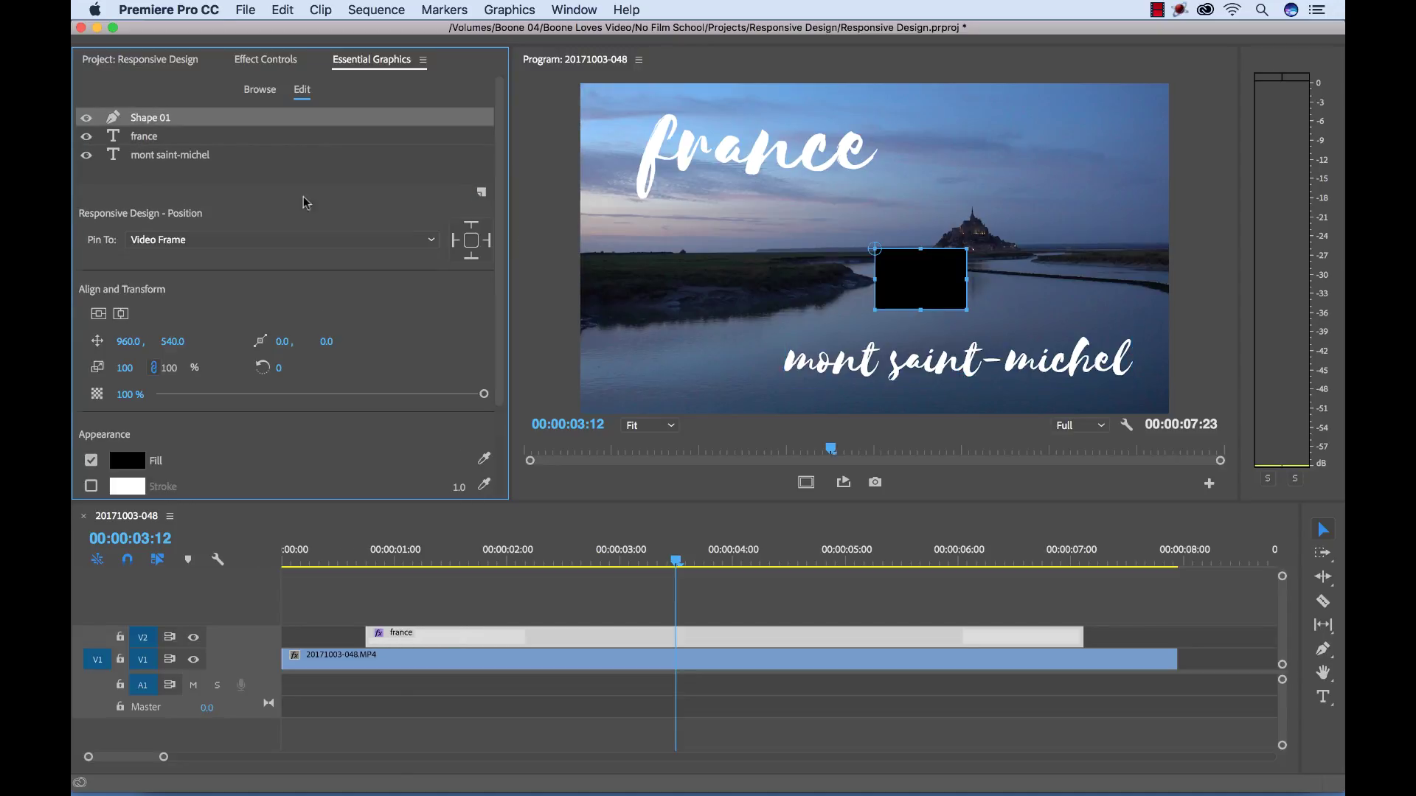
drag(144, 116, 144, 156)
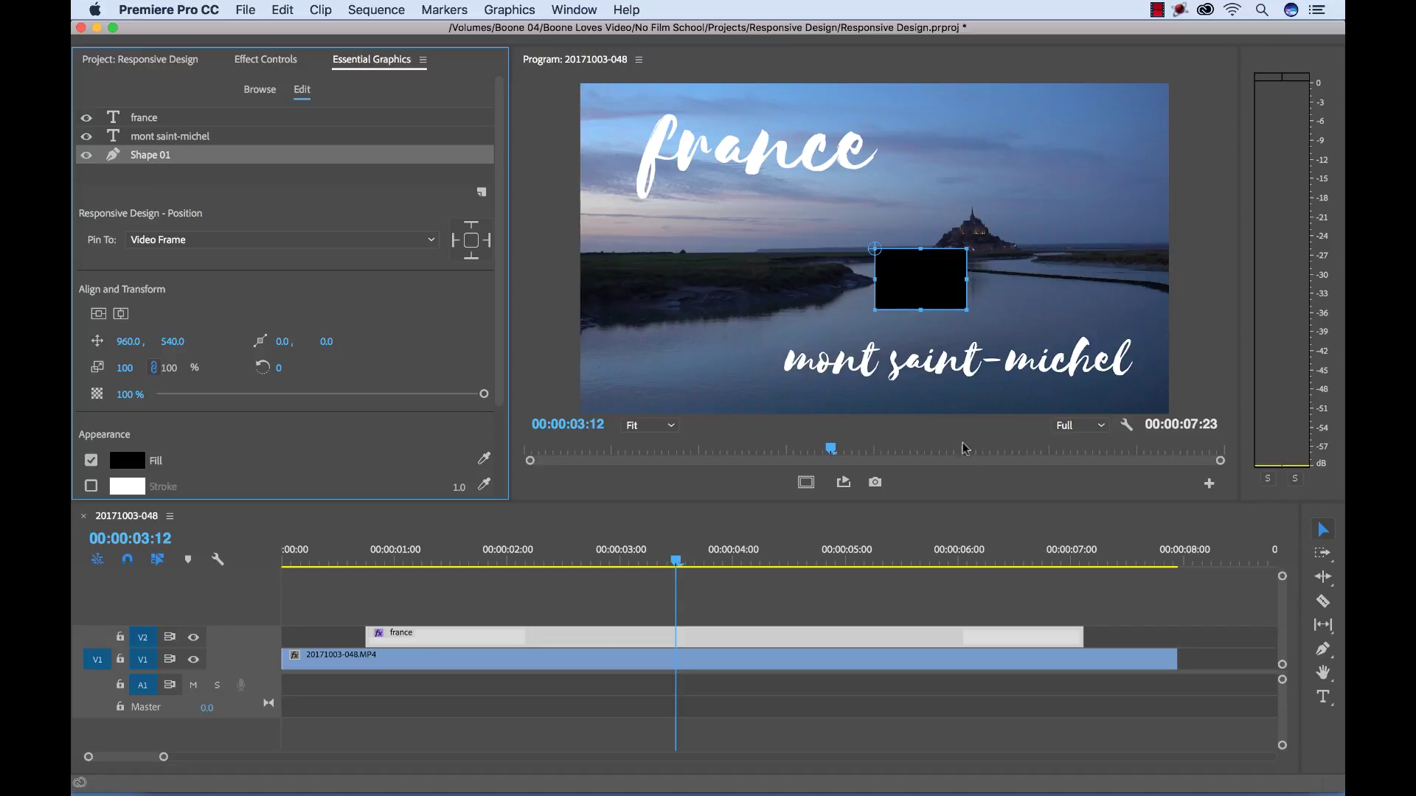
Move the black rectangle onto the subtitle and resize it into a thin backing band
drag(922, 279, 1145, 357)
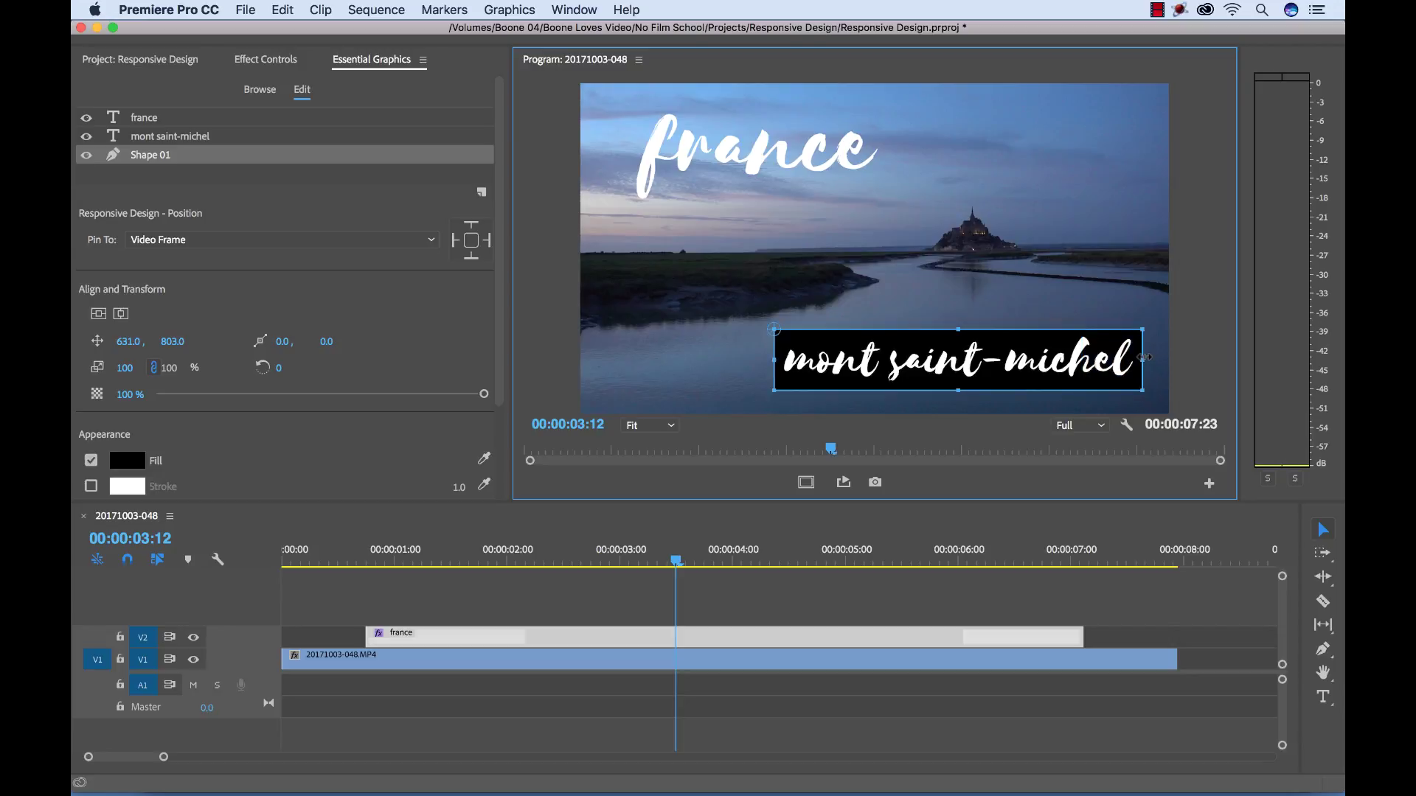
drag(958, 325, 962, 342)
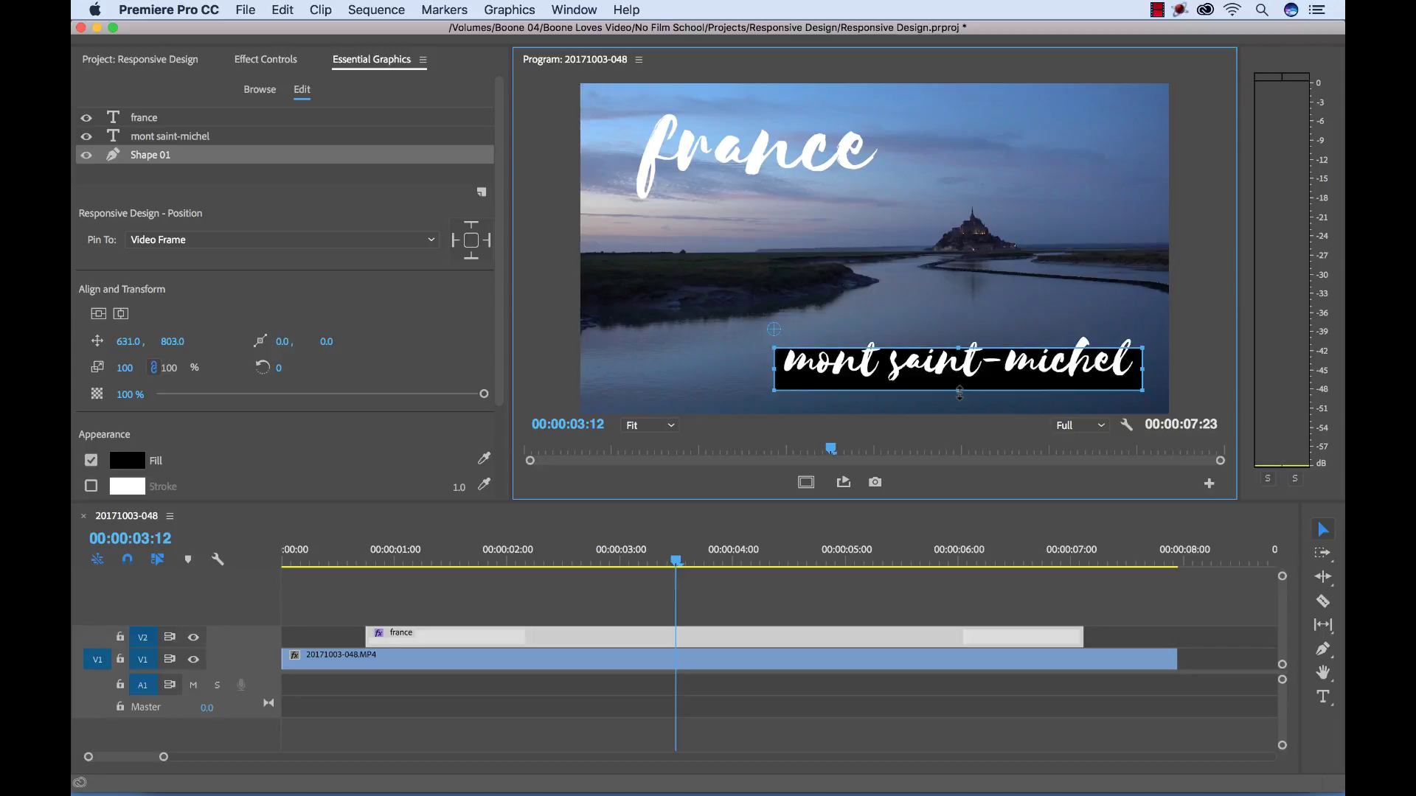
drag(960, 389, 961, 379)
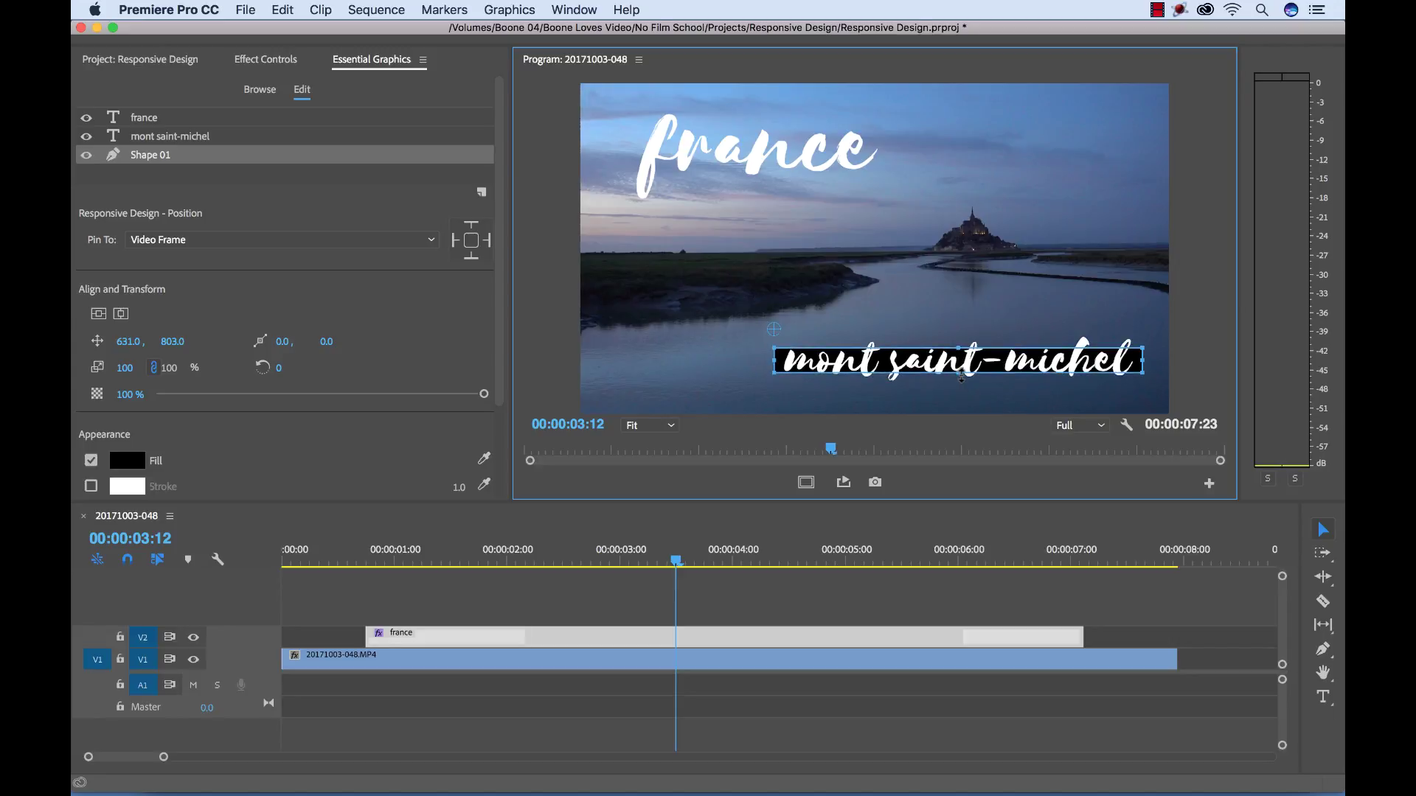
Retype the subtitle as 'paris' to show the black bar doesn't resize
click(732, 593)
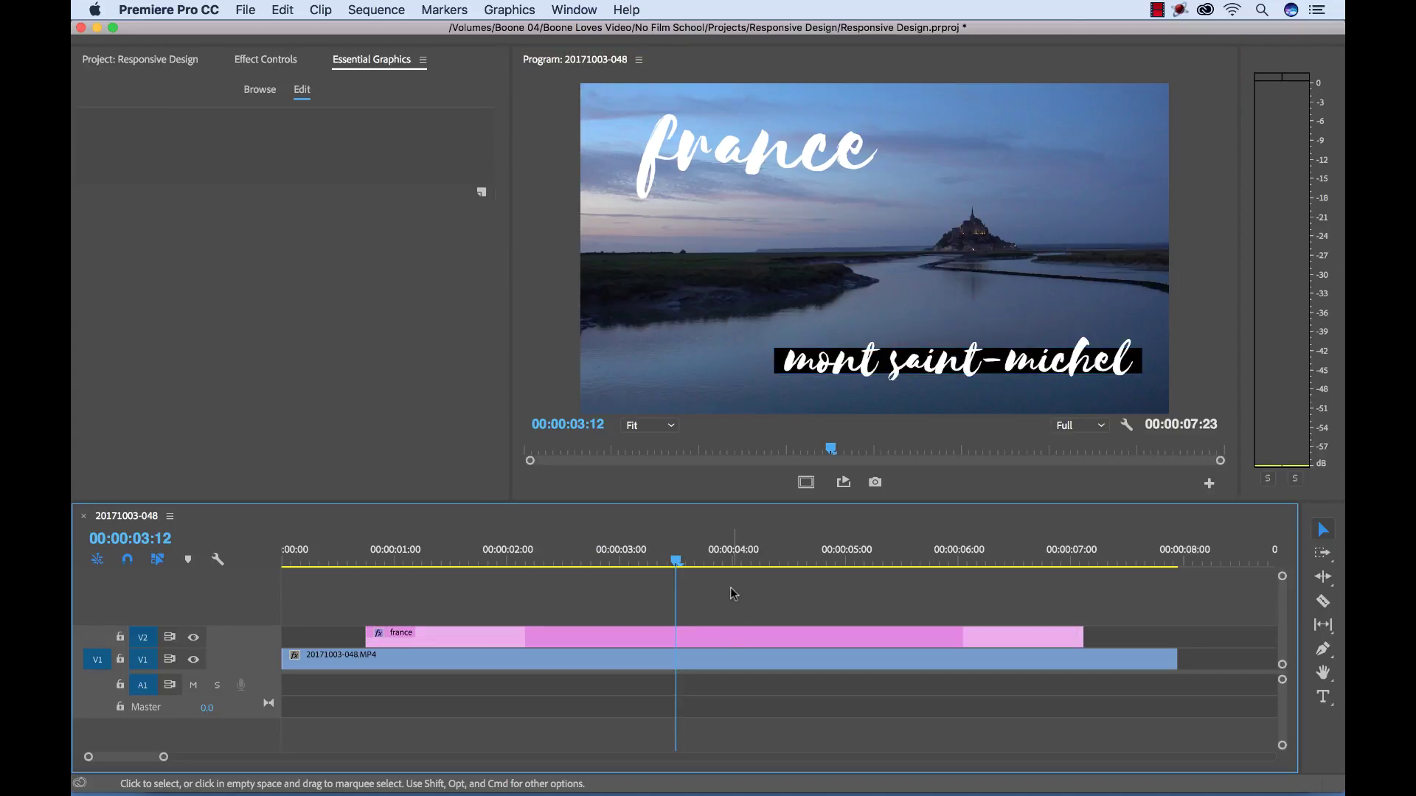
click(720, 634)
click(170, 137)
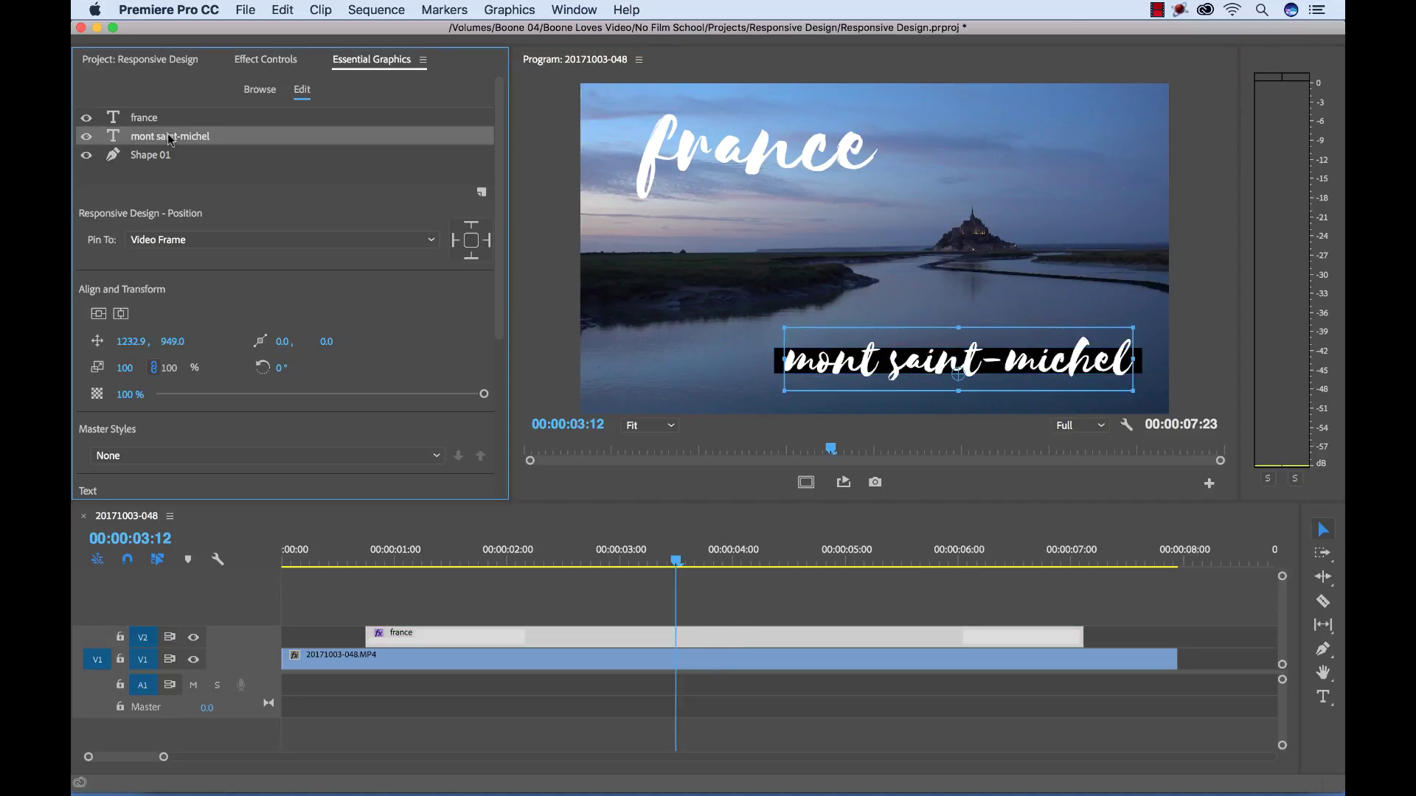
double_click(894, 372)
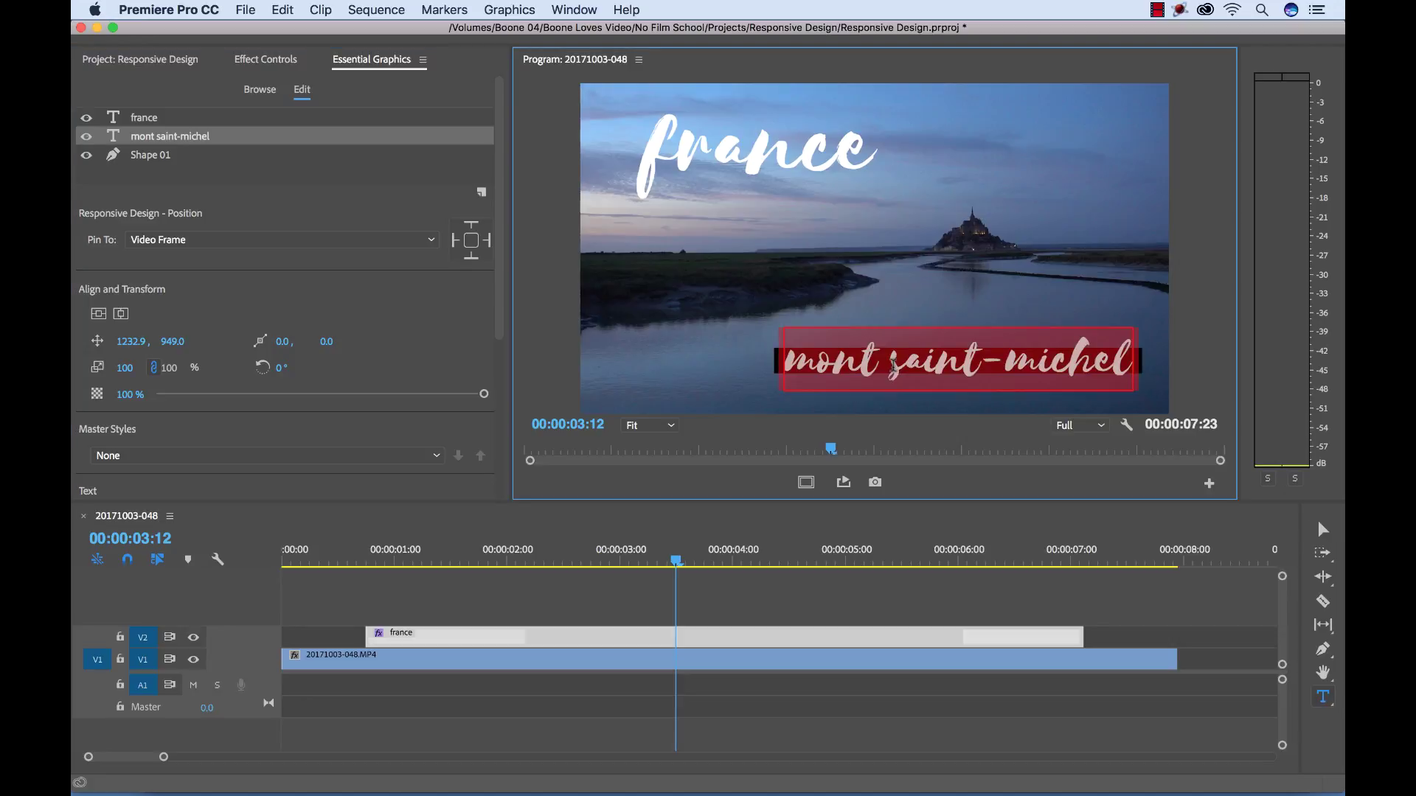
text(paris)
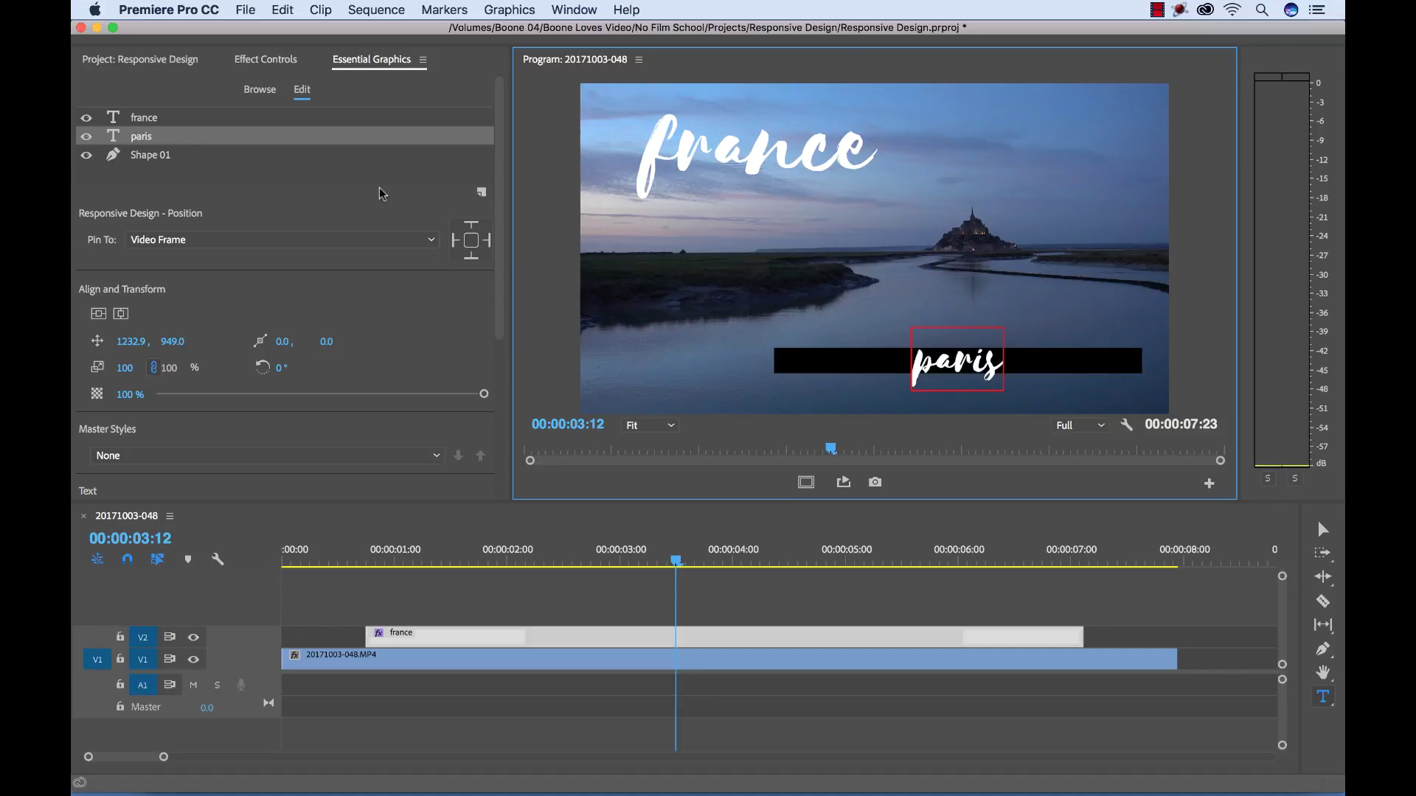
Select the Shape 01 layer behind the subtitle in Essential Graphics
click(155, 160)
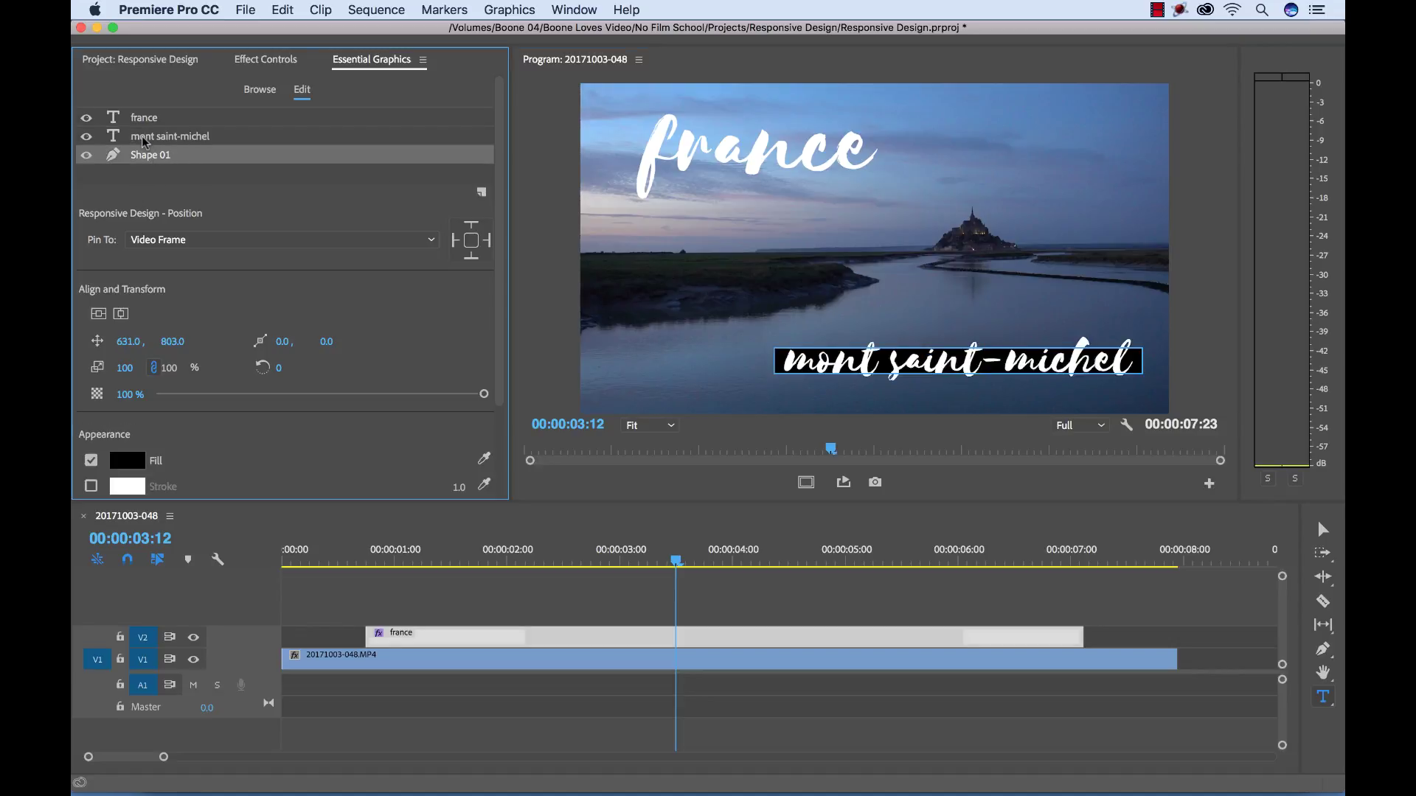
click(145, 139)
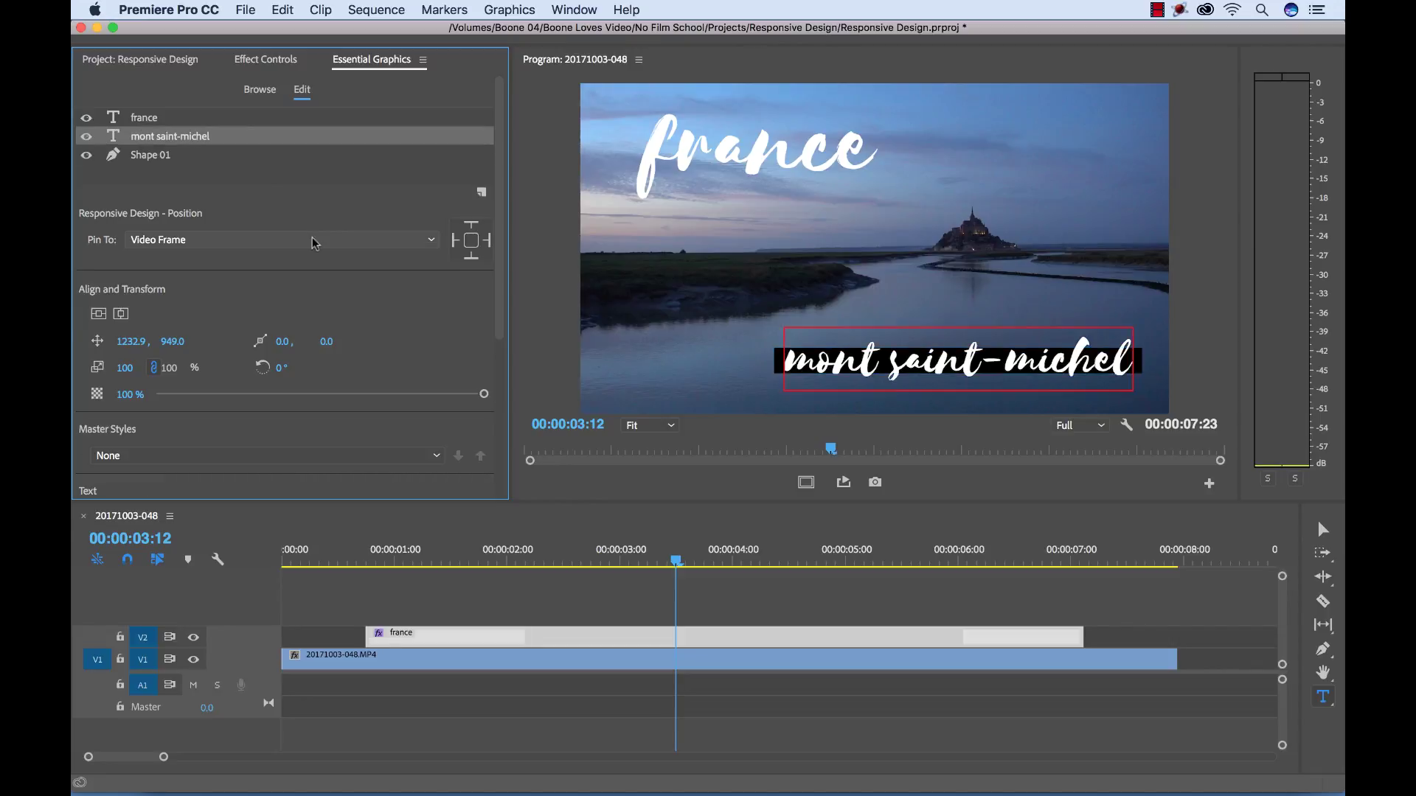
click(152, 155)
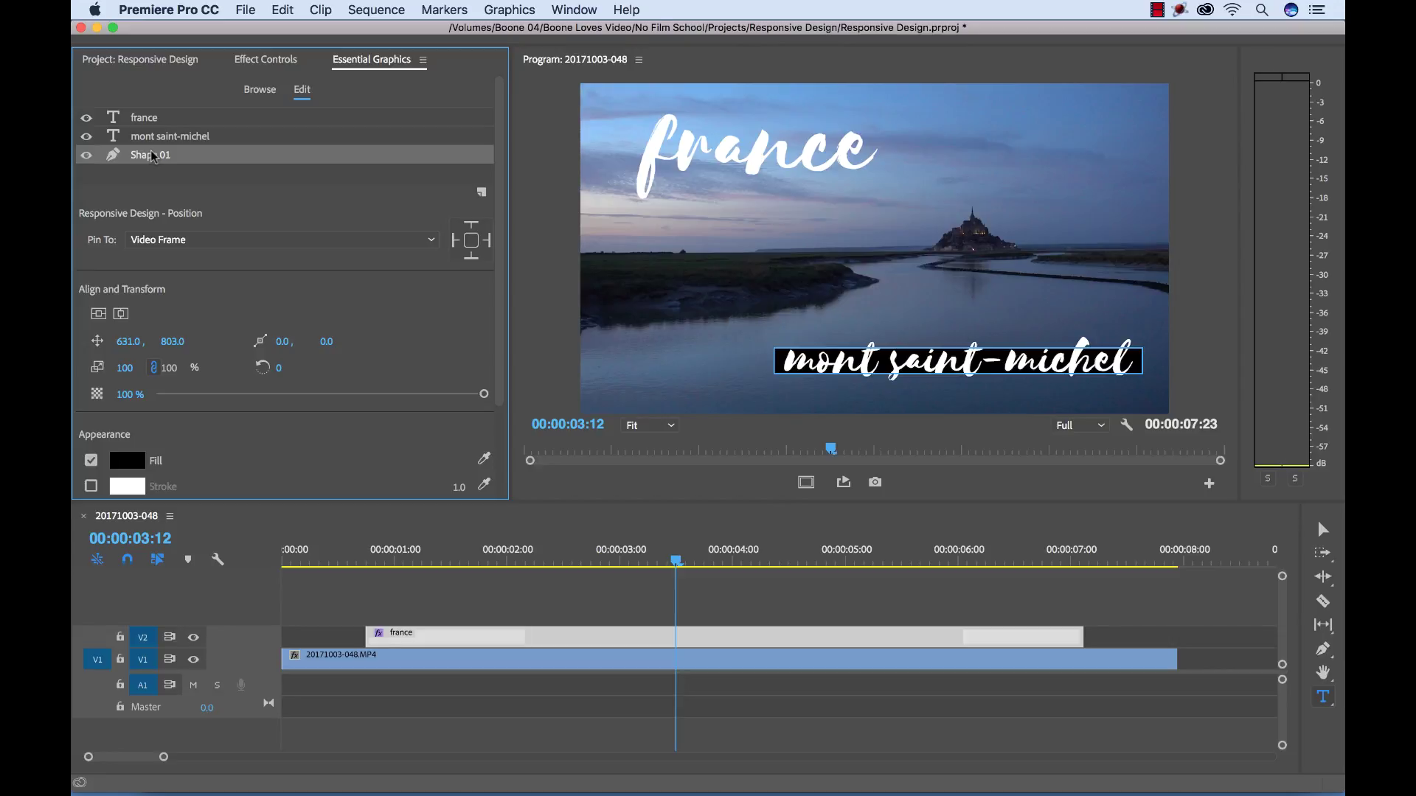
Rename the Shape 01 layer to 'black background'
right_click(152, 156)
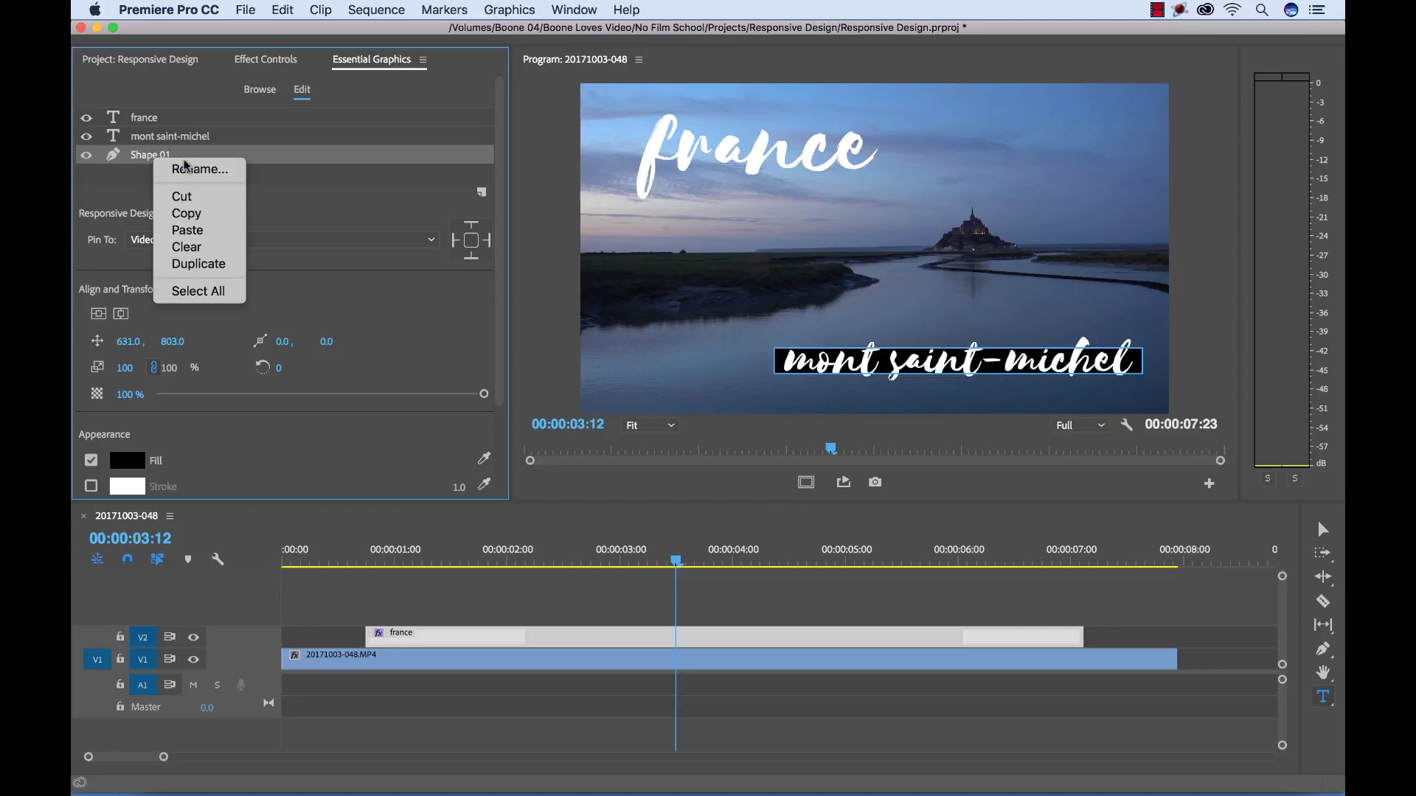
click(191, 169)
text(blac)
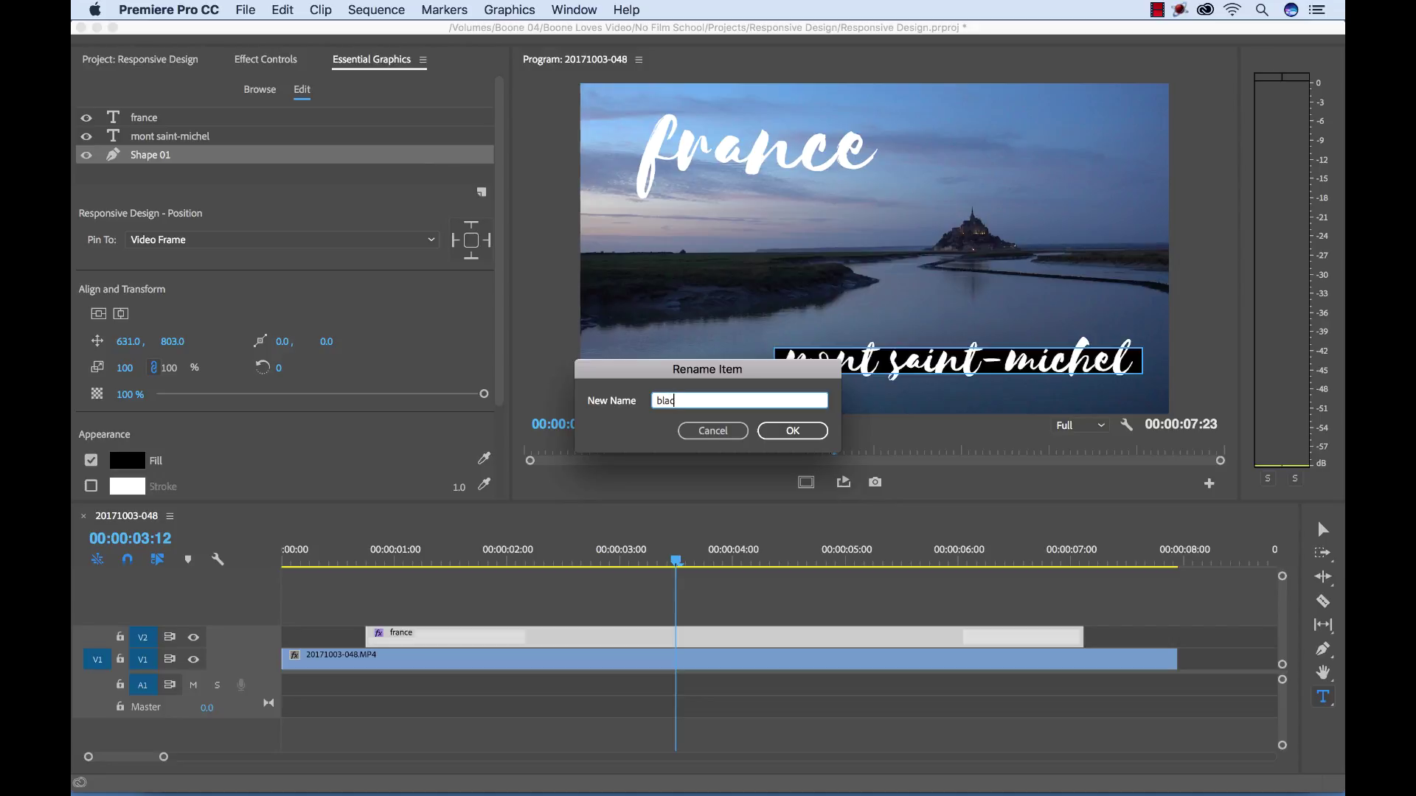
text(k background)
key(Return)
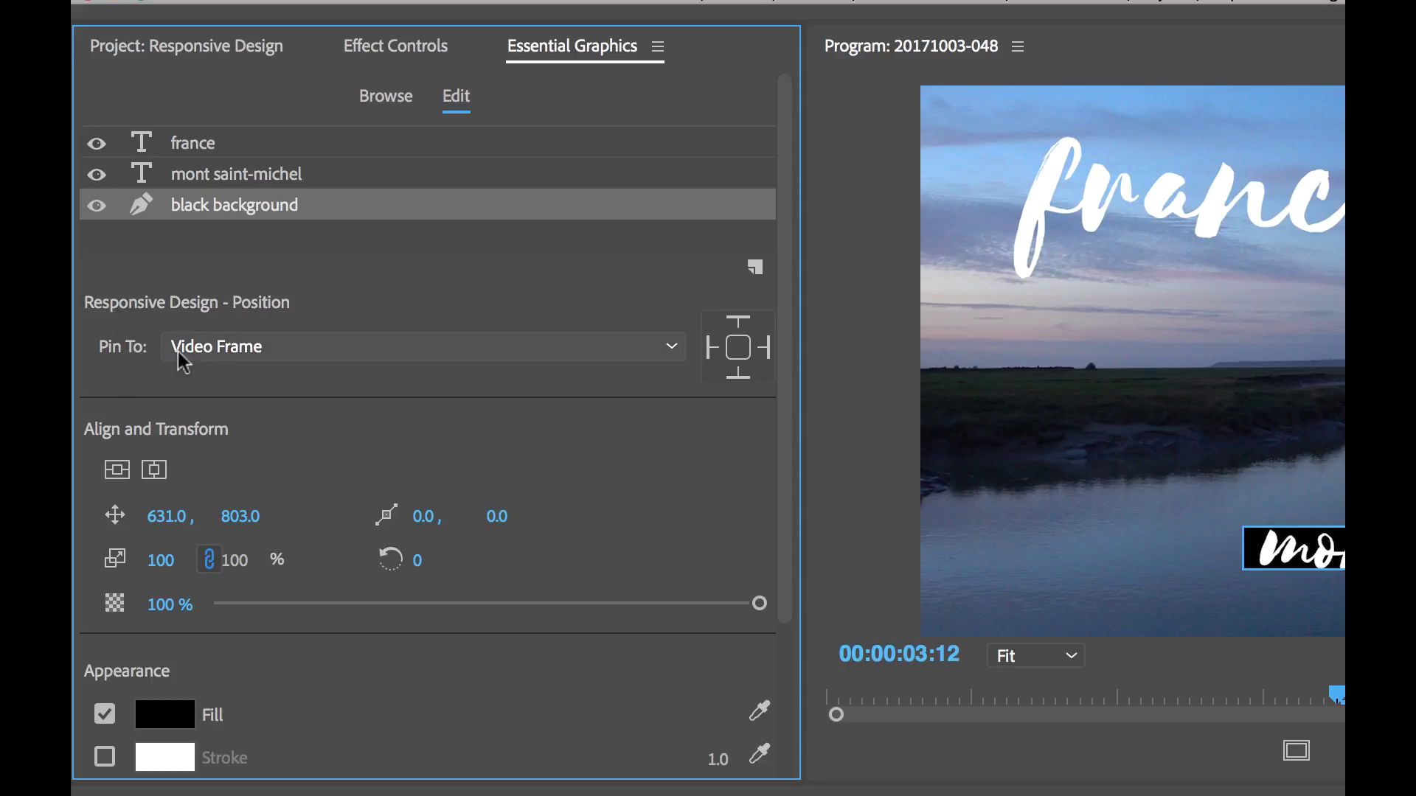
Pin the black background layer's left and right edges to the mont saint-michel text
click(449, 344)
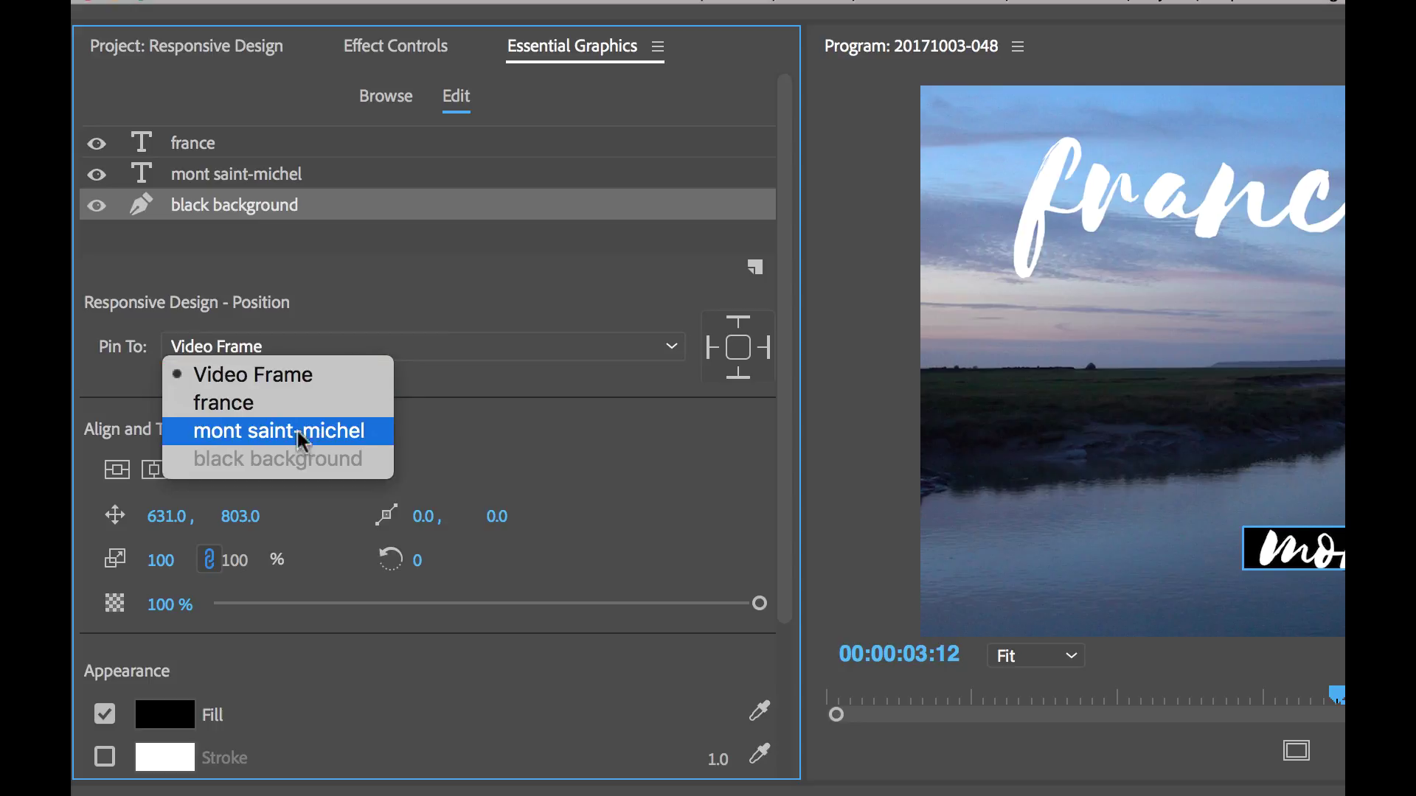
click(263, 432)
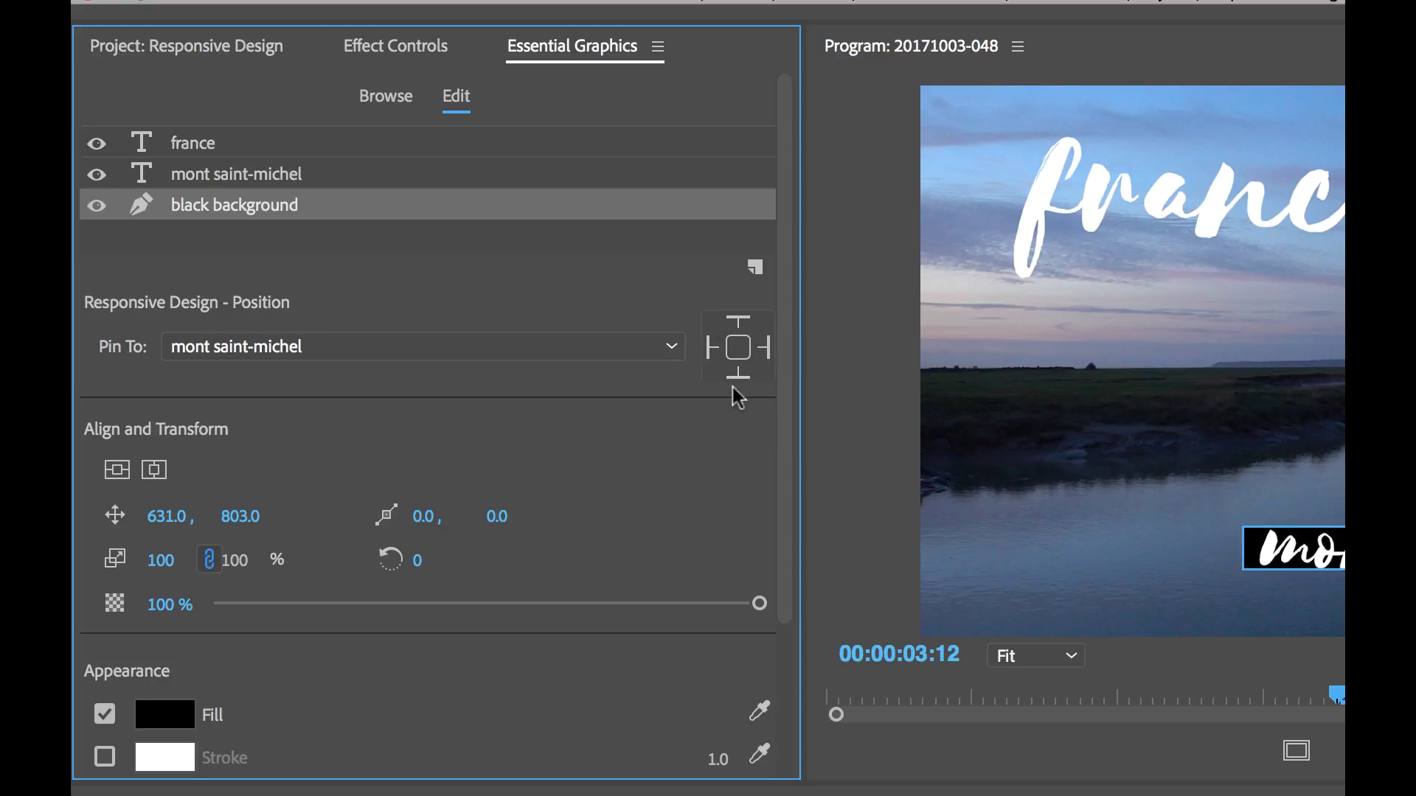
click(712, 347)
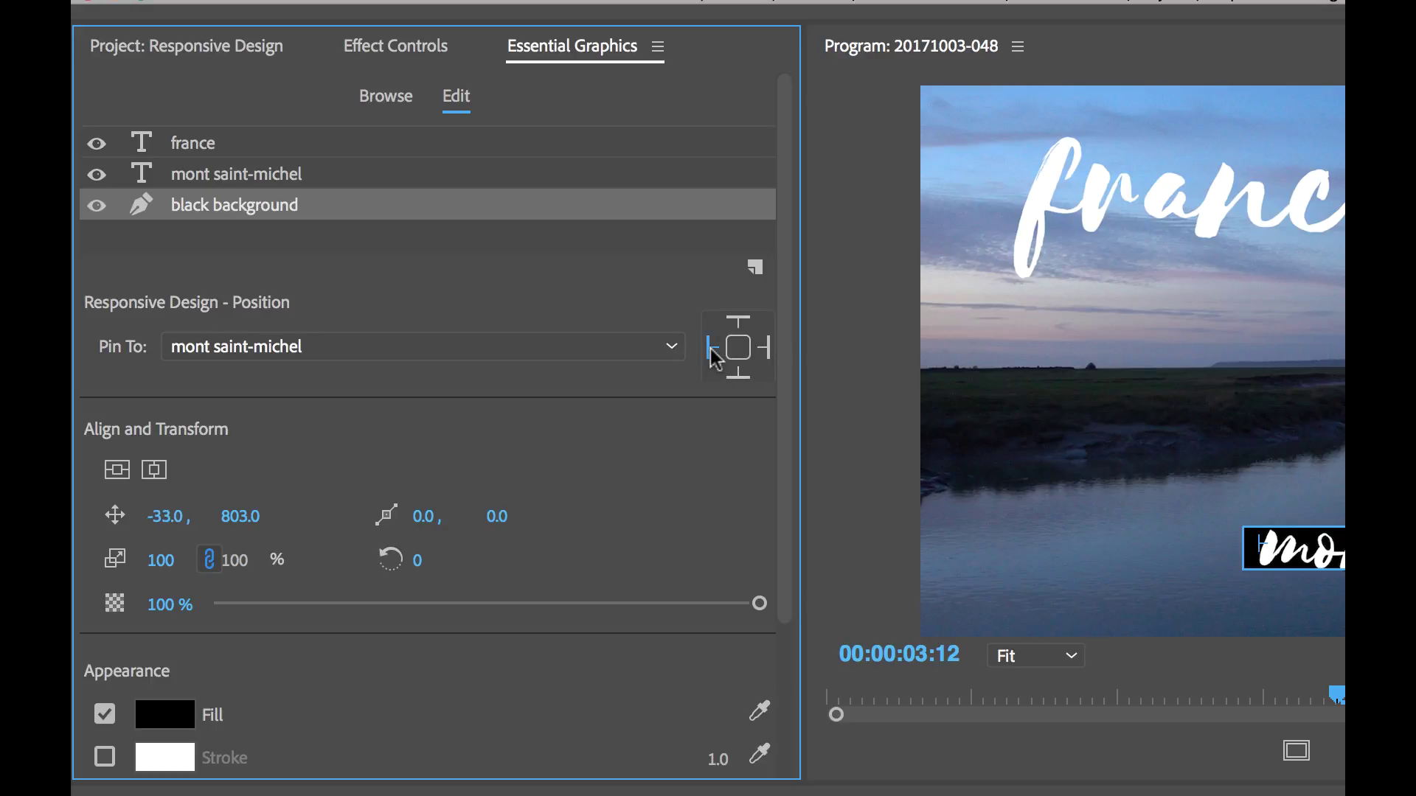
click(767, 347)
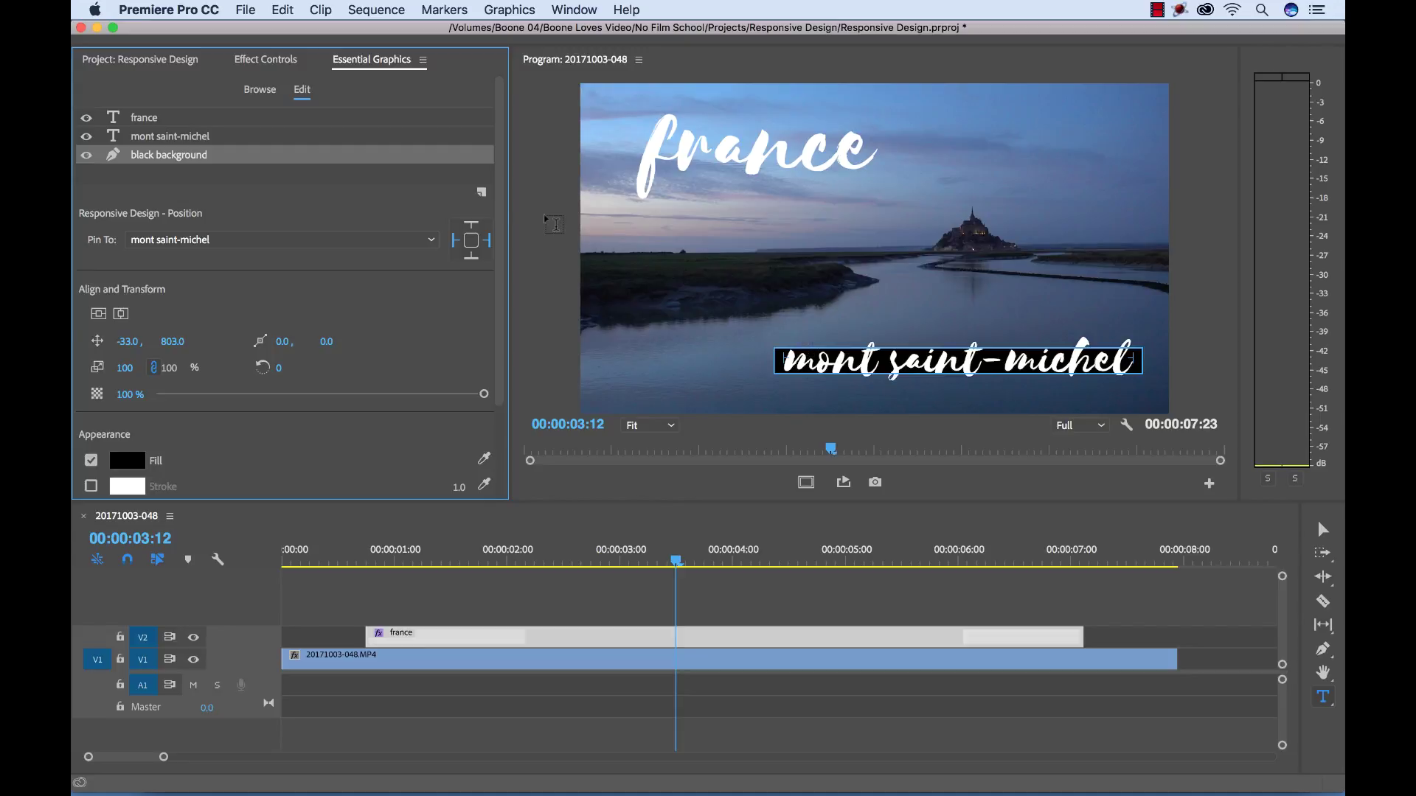
Retype the subtitle as 'paris' to confirm the pinned bar shrinks with it
click(174, 139)
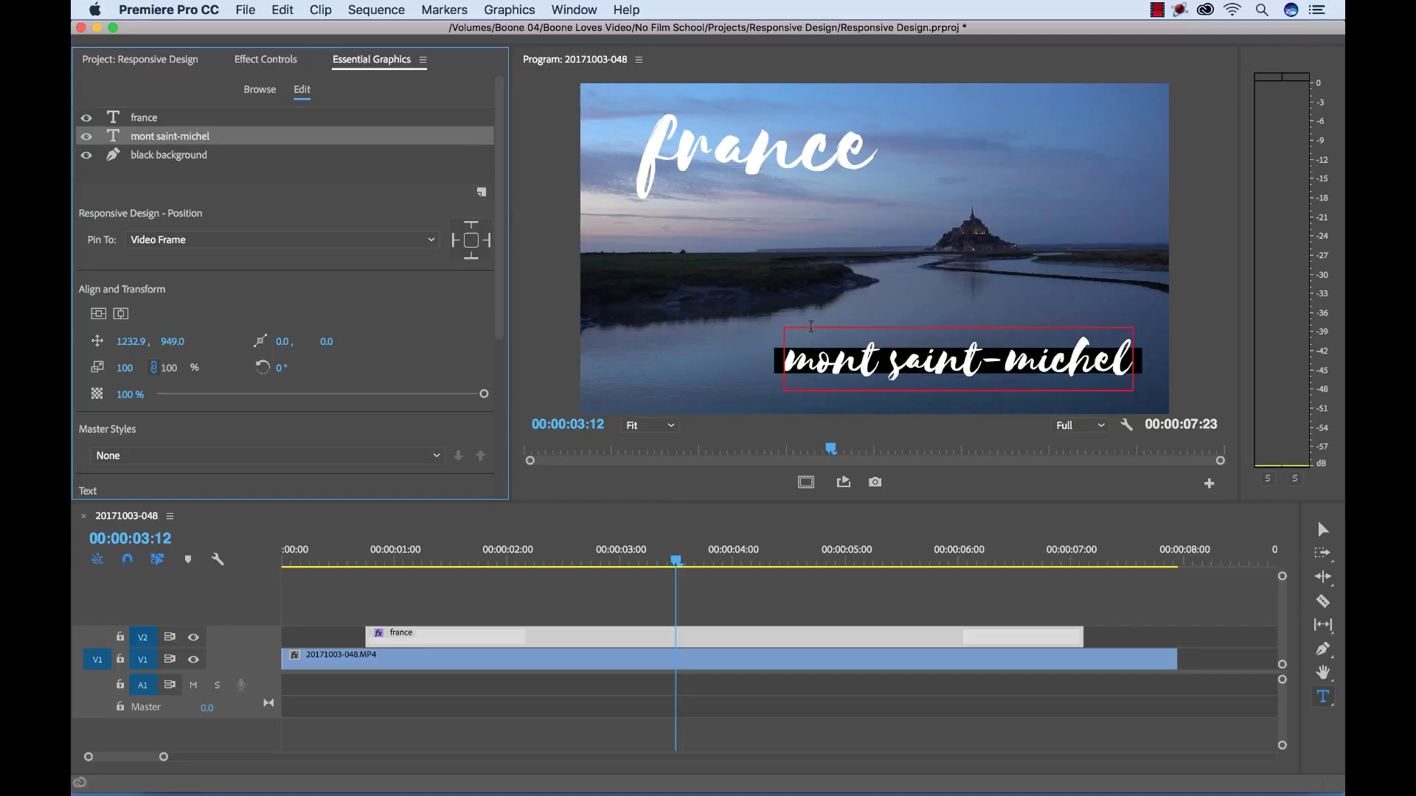
click(841, 354)
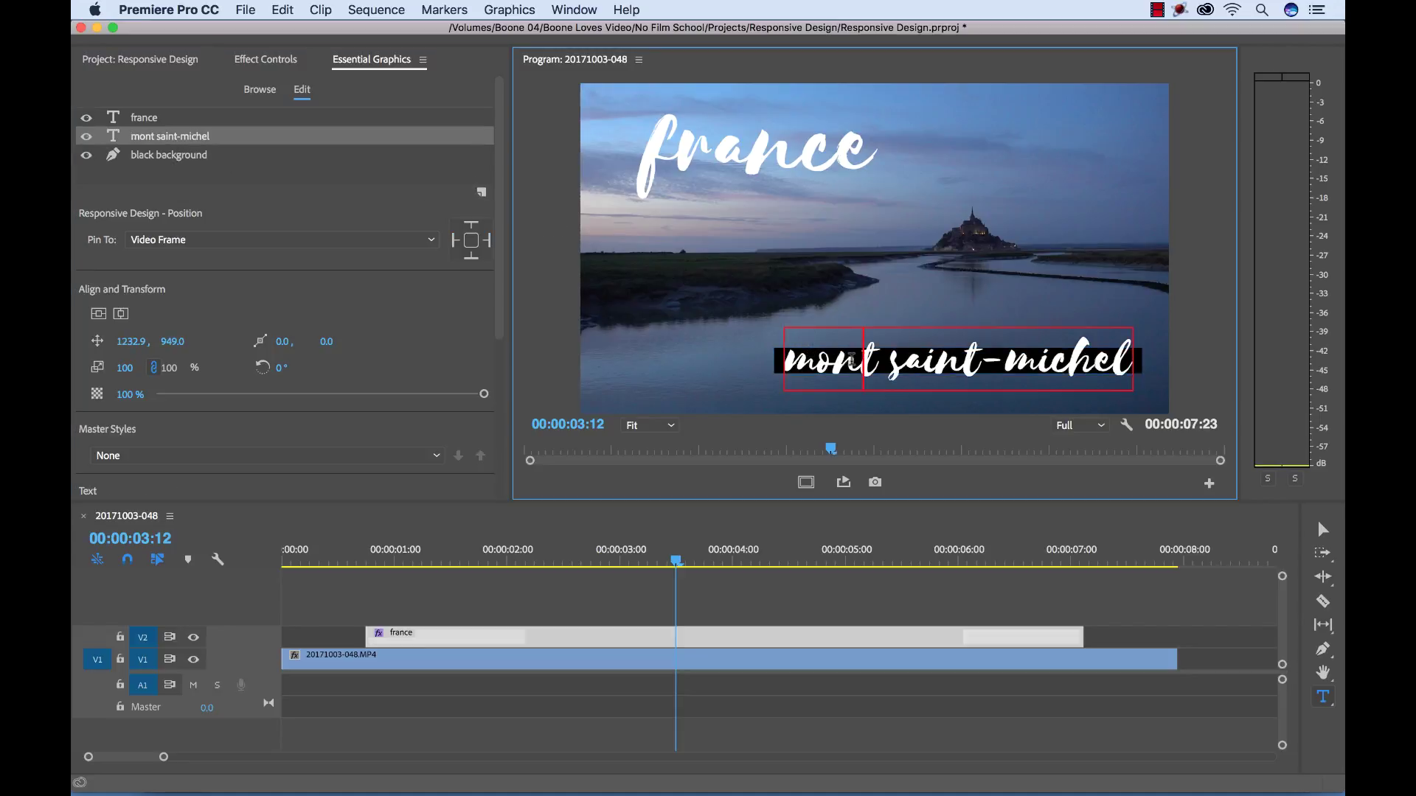
key(super+a)
text(paris)
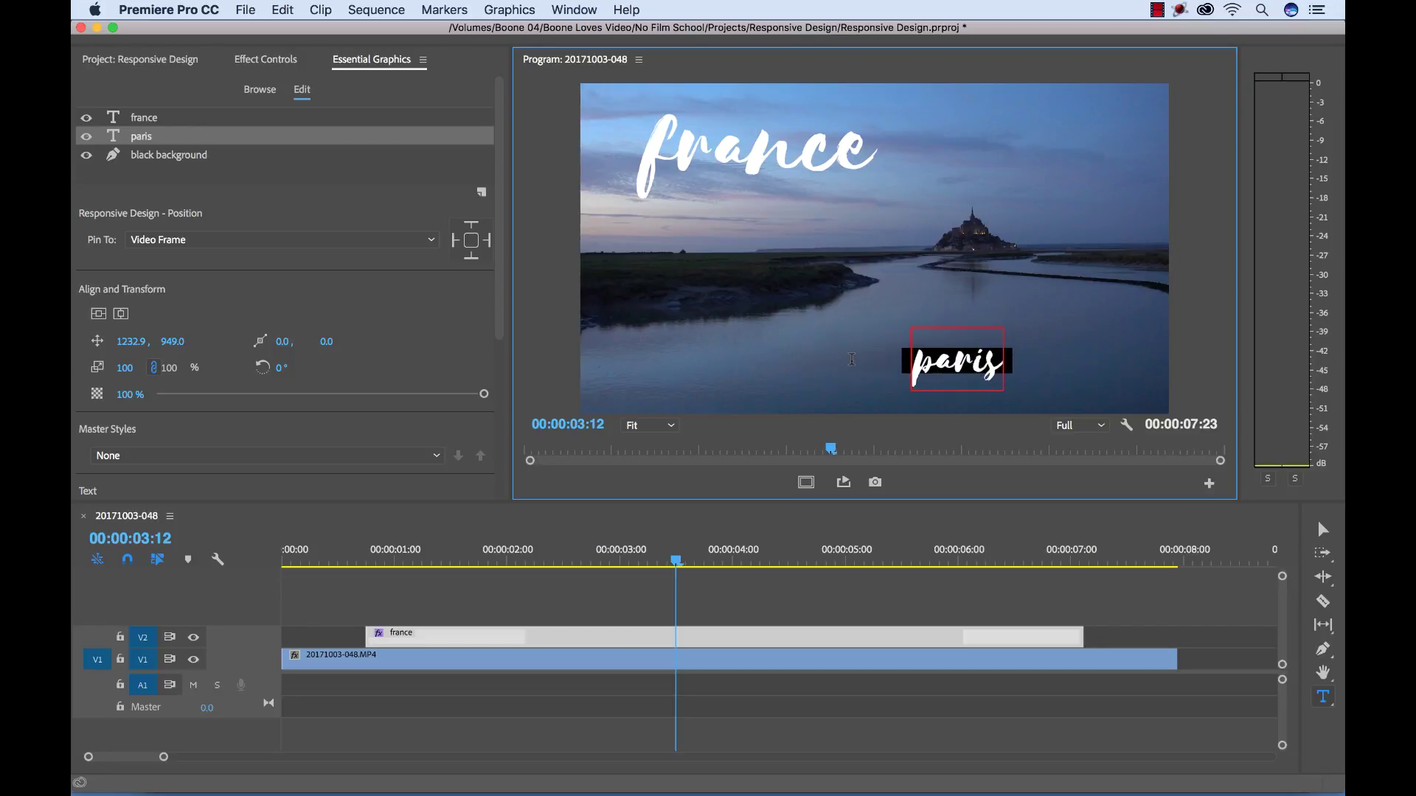
Drag the black background's left edge slightly past the 'paris' text
click(174, 156)
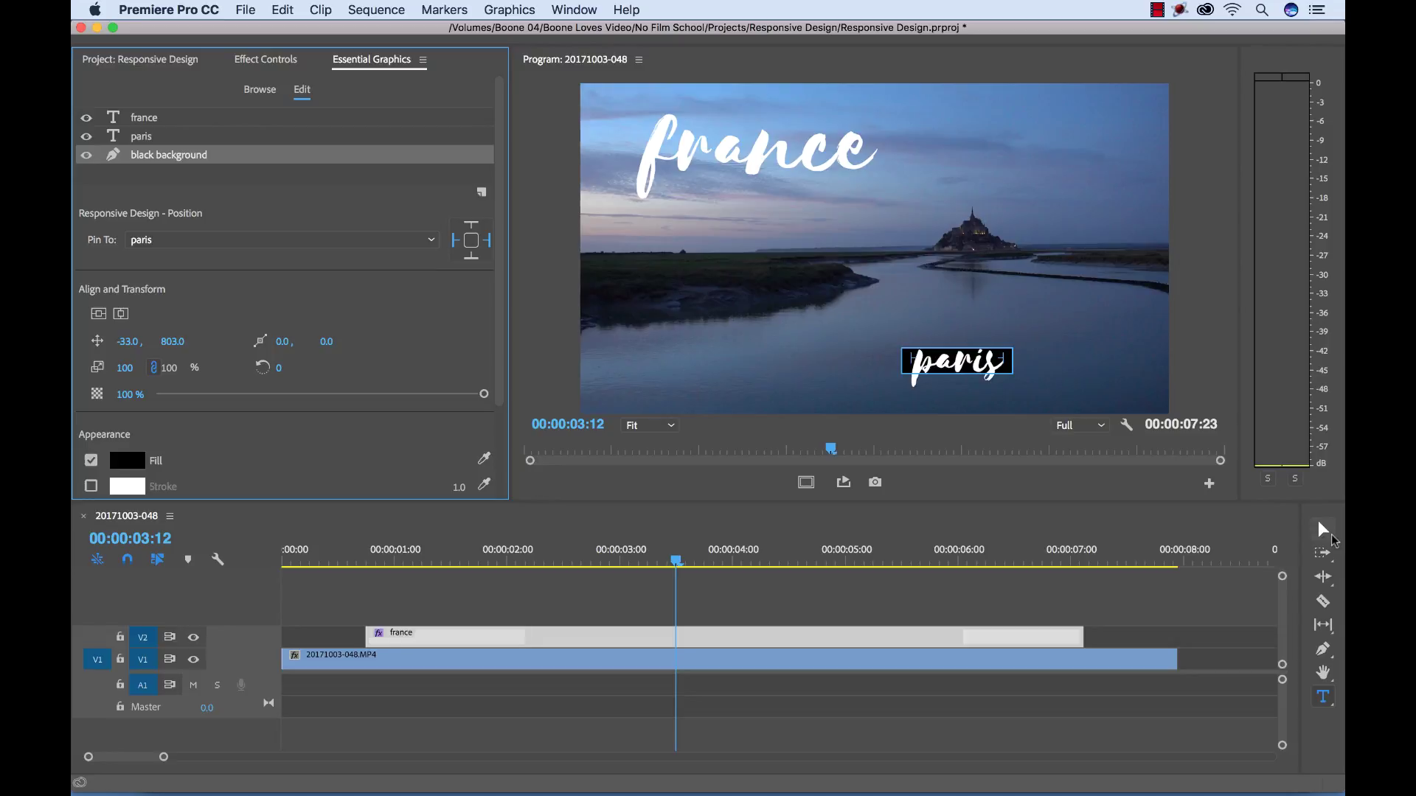
click(1323, 531)
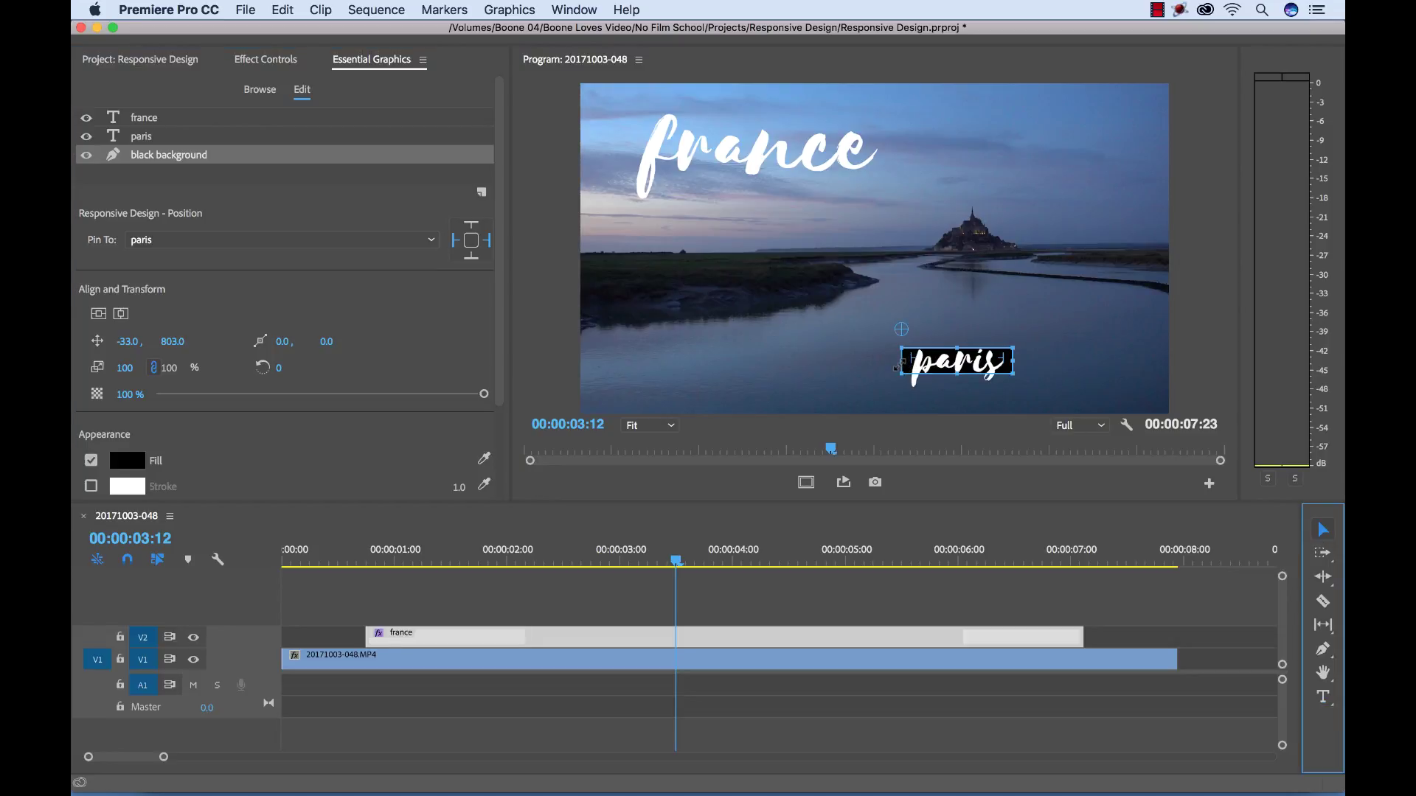
drag(897, 362, 896, 362)
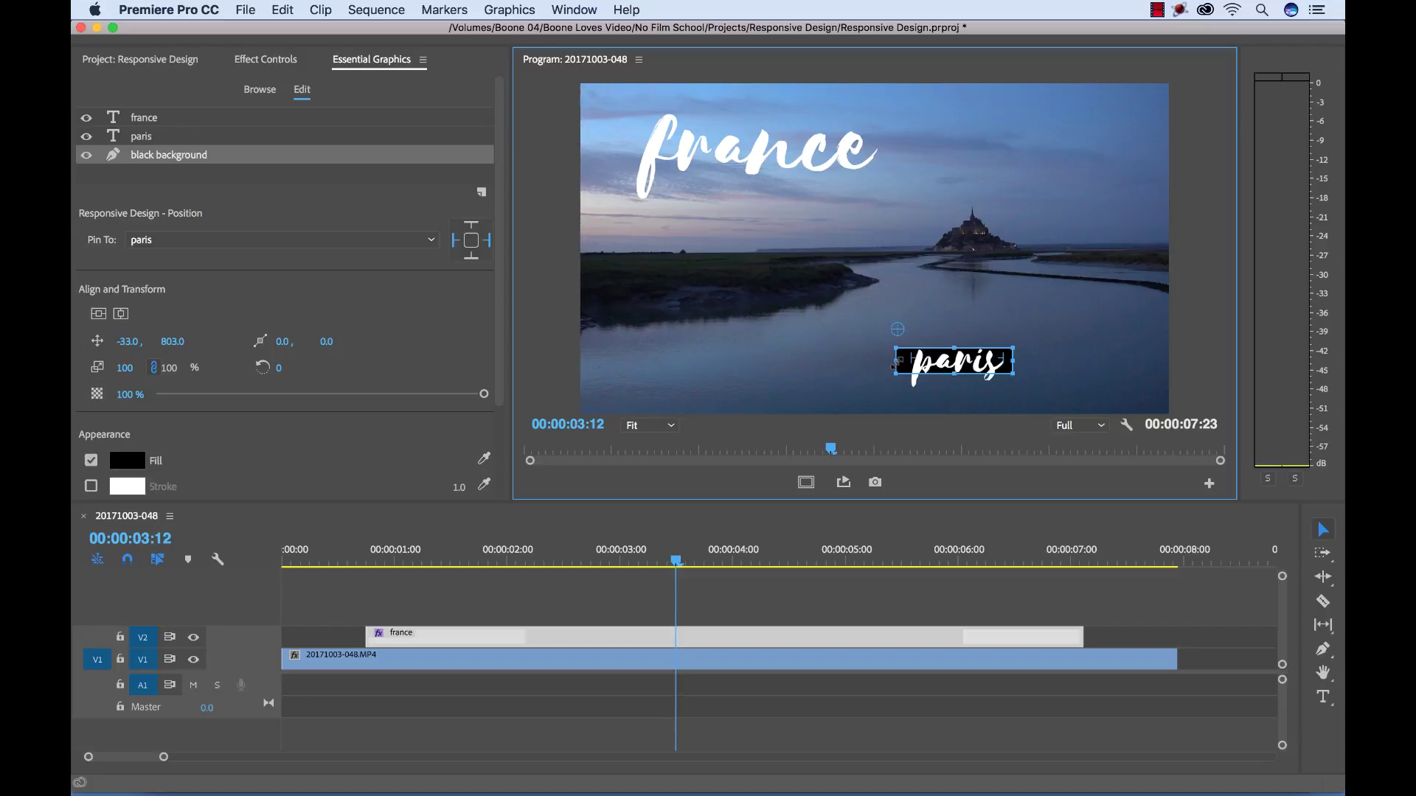
Replace 'paris' with 'mont saint-michel' in the subtitle
click(1149, 614)
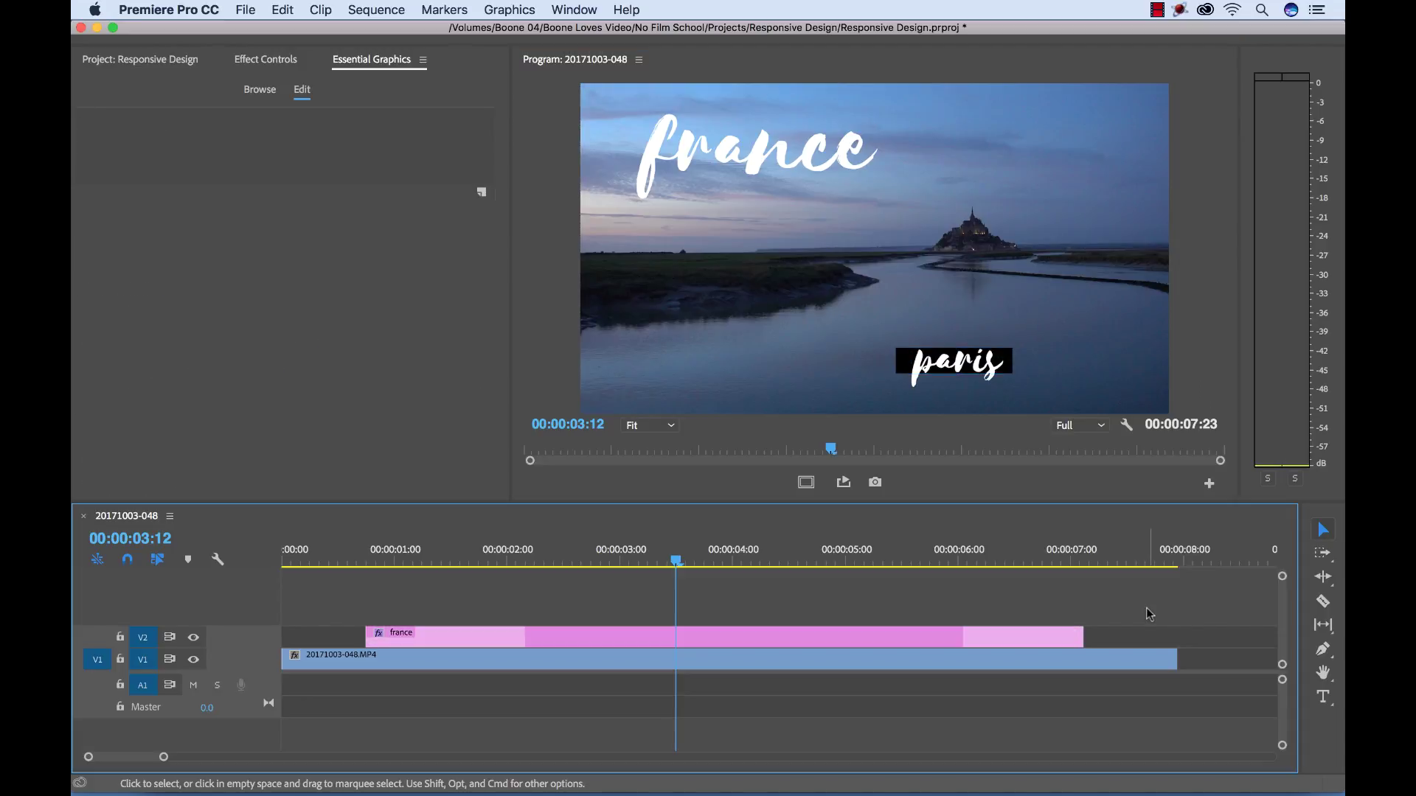
click(946, 638)
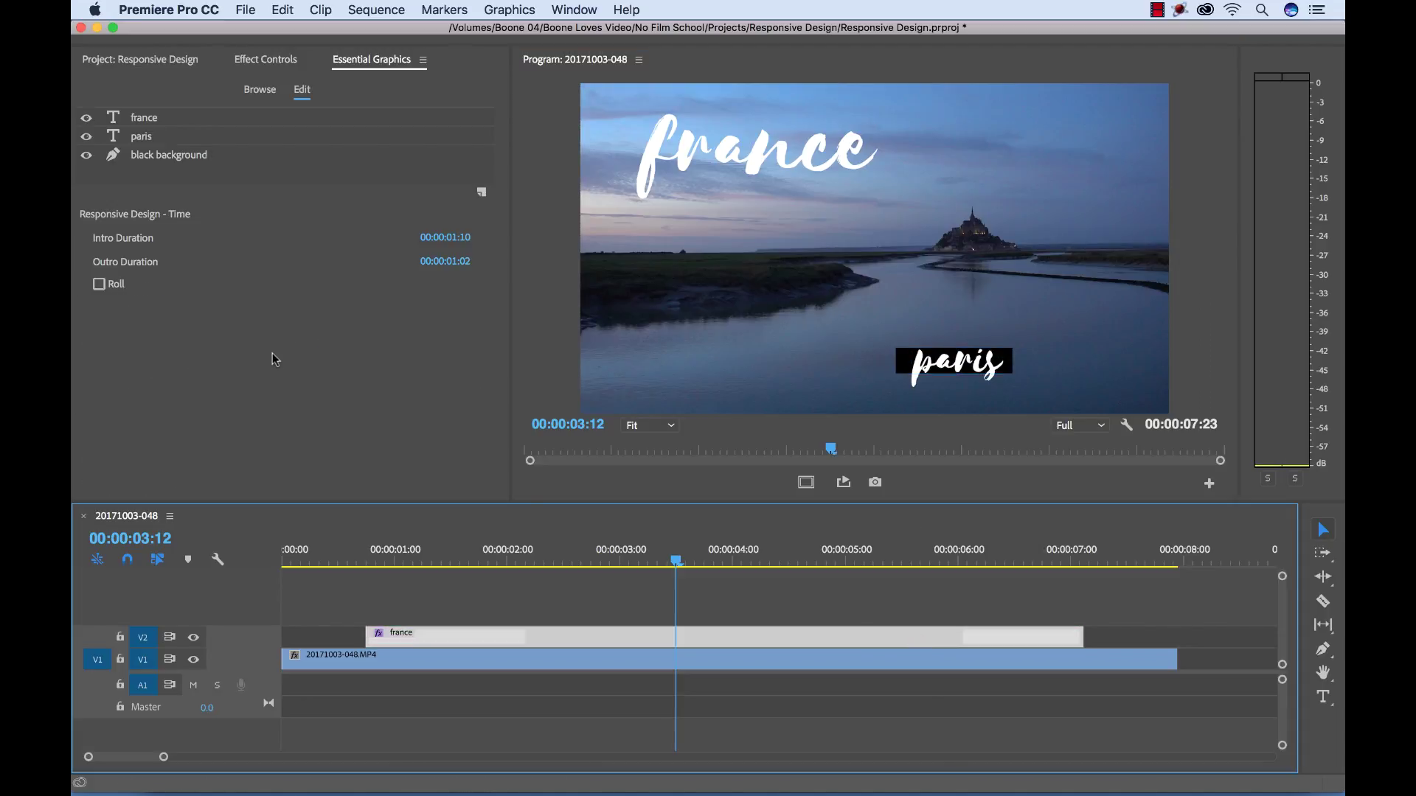
click(140, 138)
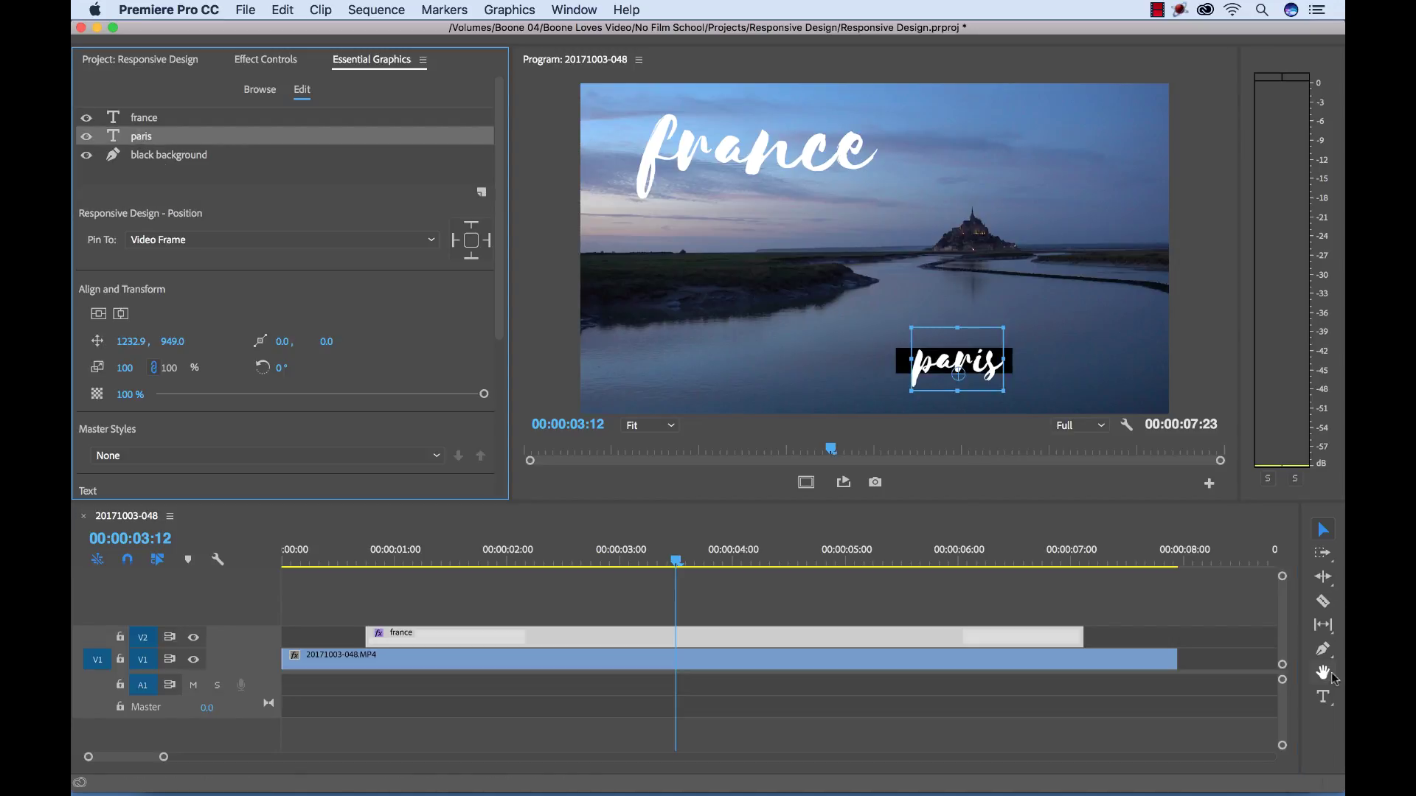
click(1323, 697)
click(957, 359)
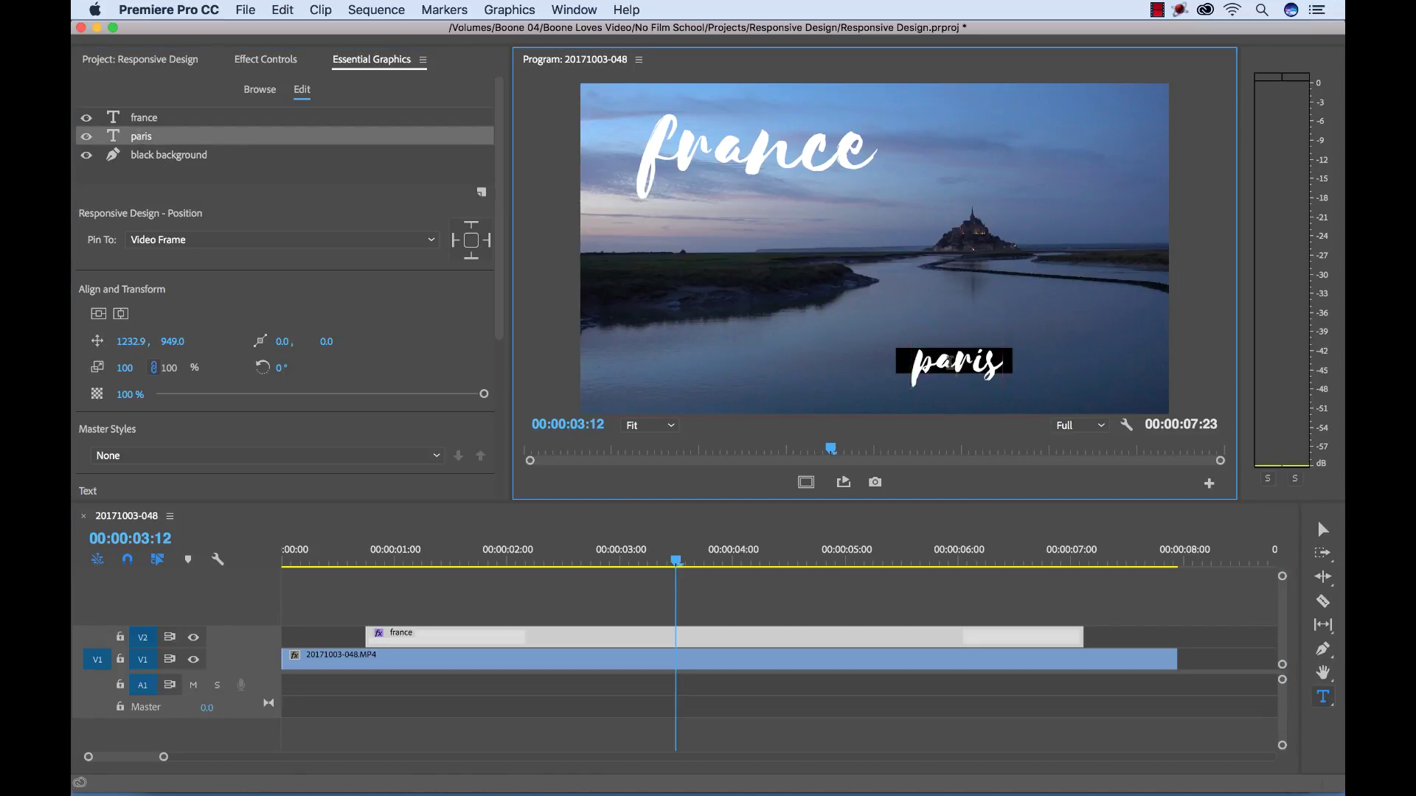
text(mont saint)
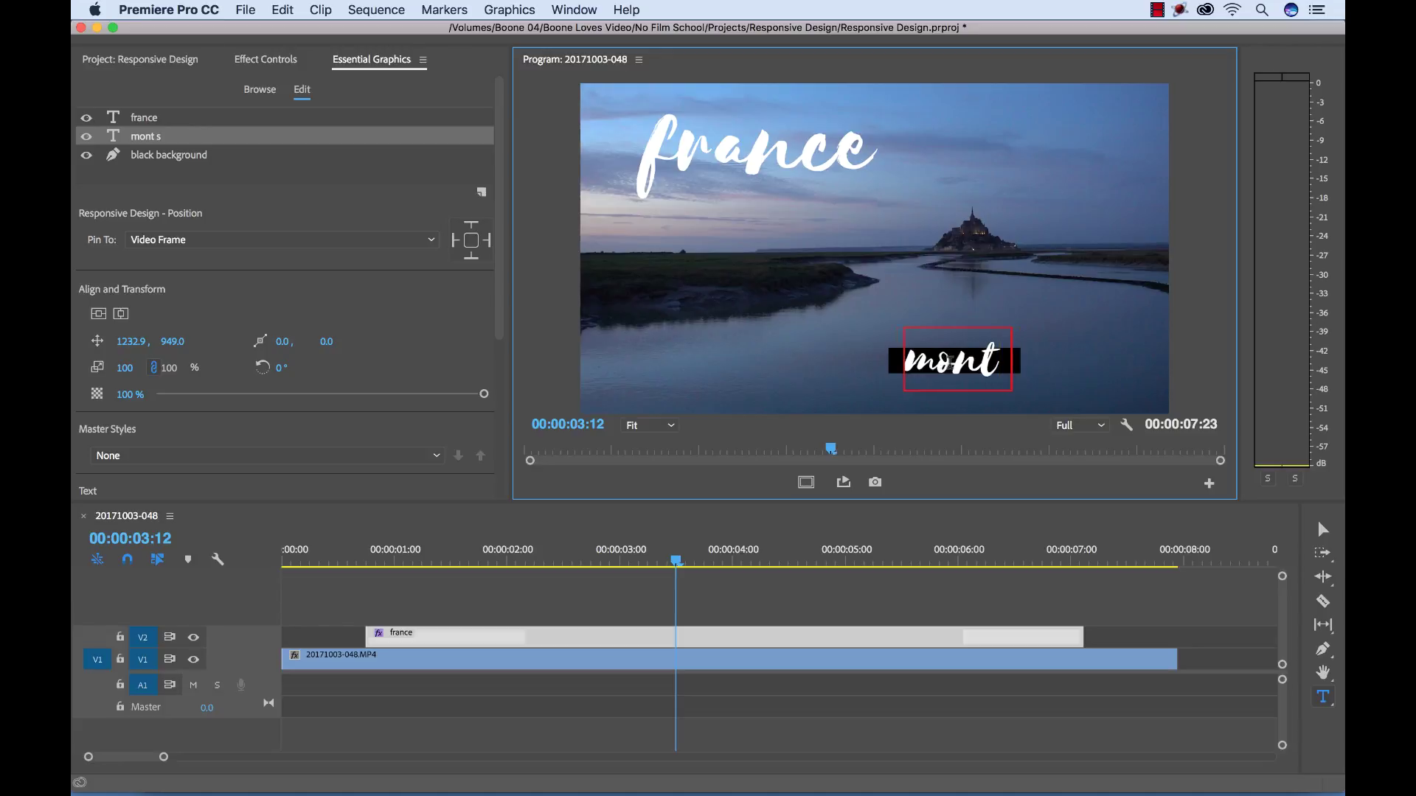
text(-michel)
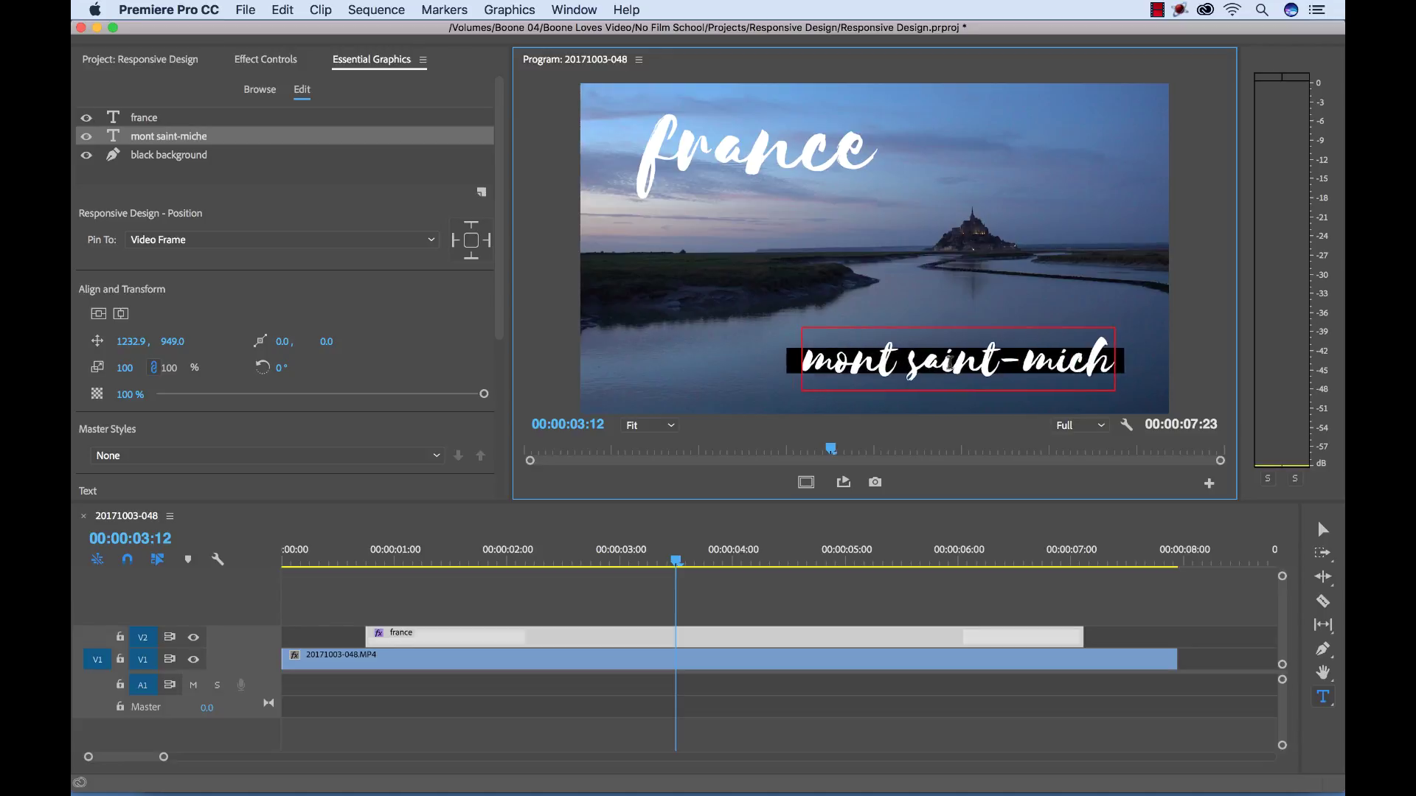
click(599, 613)
click(599, 636)
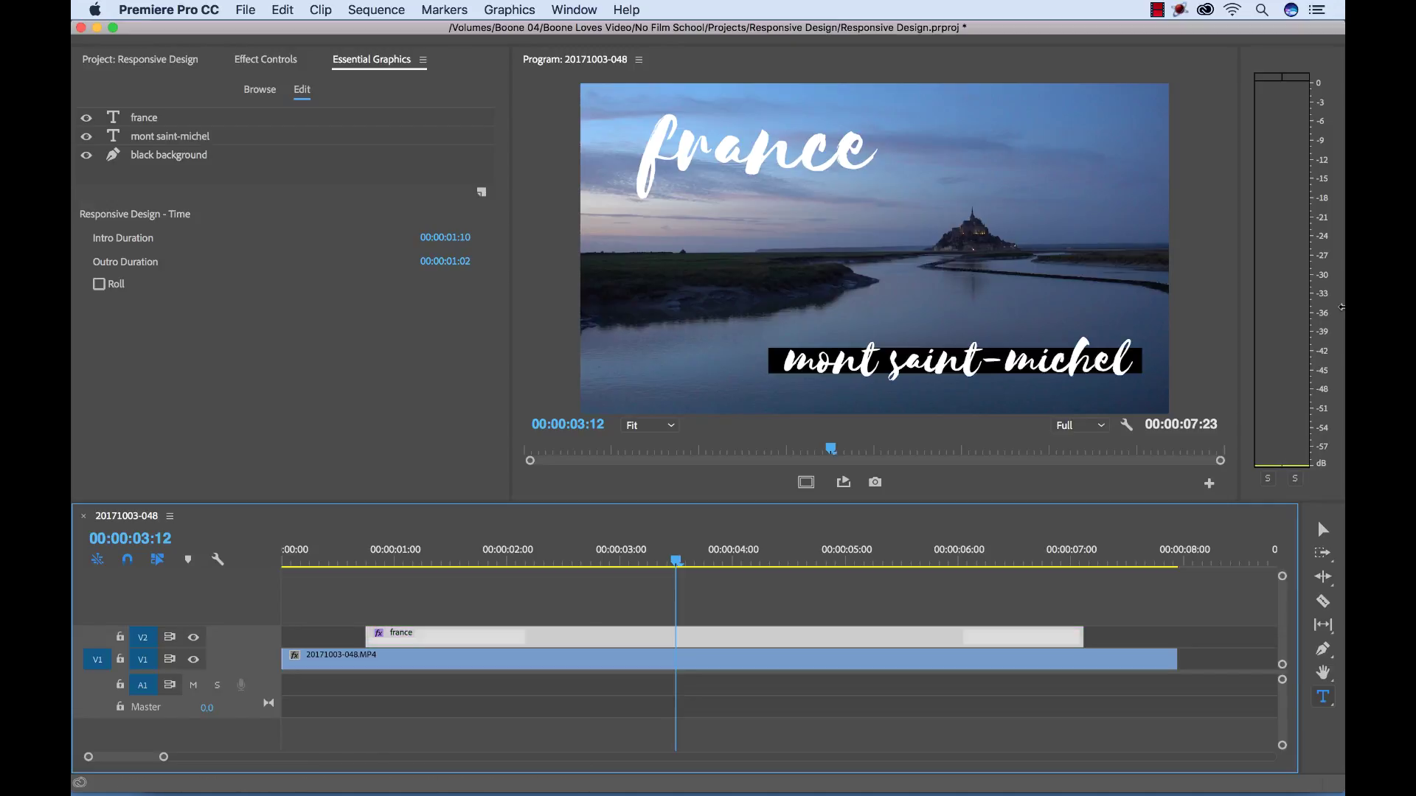